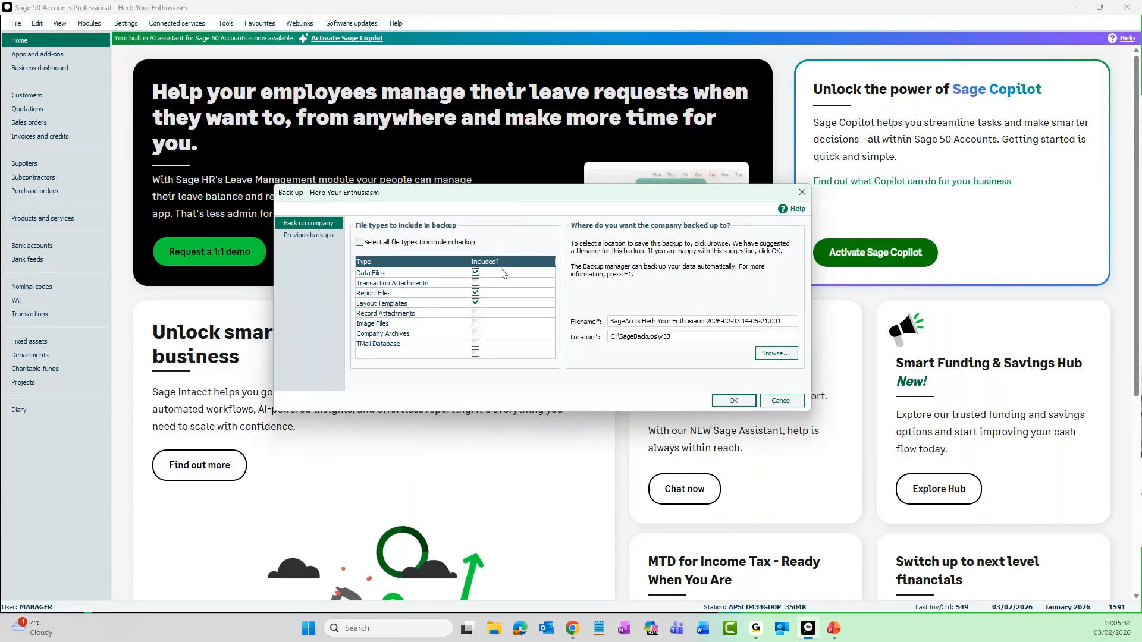
# - Try to back up the company with only report files and layout templates included, leaving out the data files
pyautogui.click(475, 302)
pyautogui.click(475, 292)
pyautogui.click(360, 243)
pyautogui.click(476, 293)
pyautogui.click(475, 304)
pyautogui.click(476, 273)
pyautogui.click(721, 403)
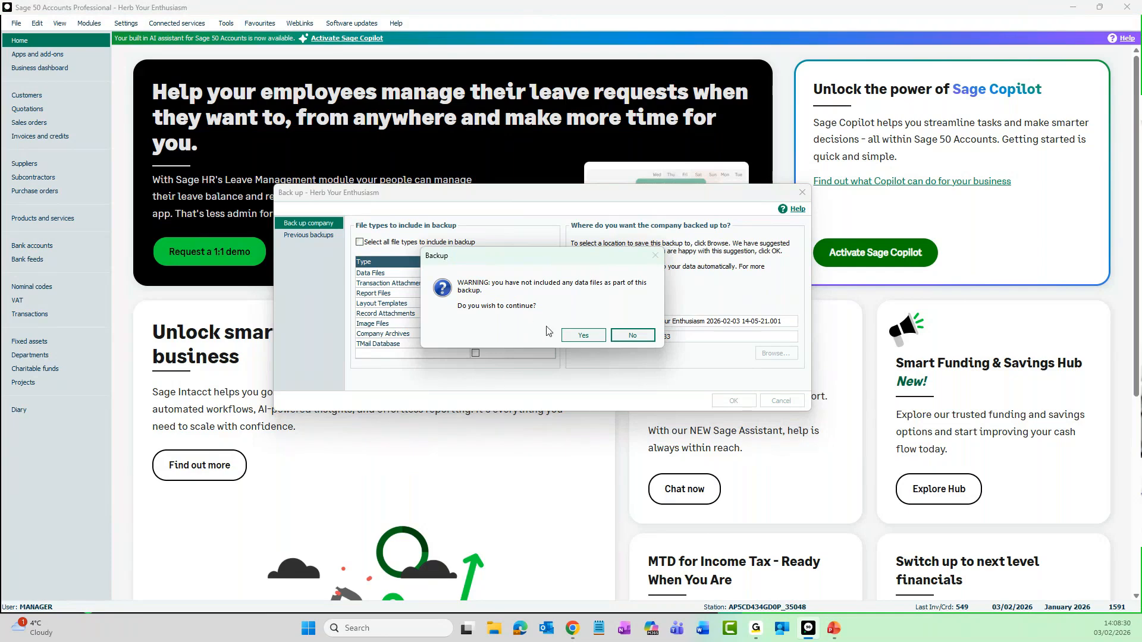
pyautogui.click(643, 337)
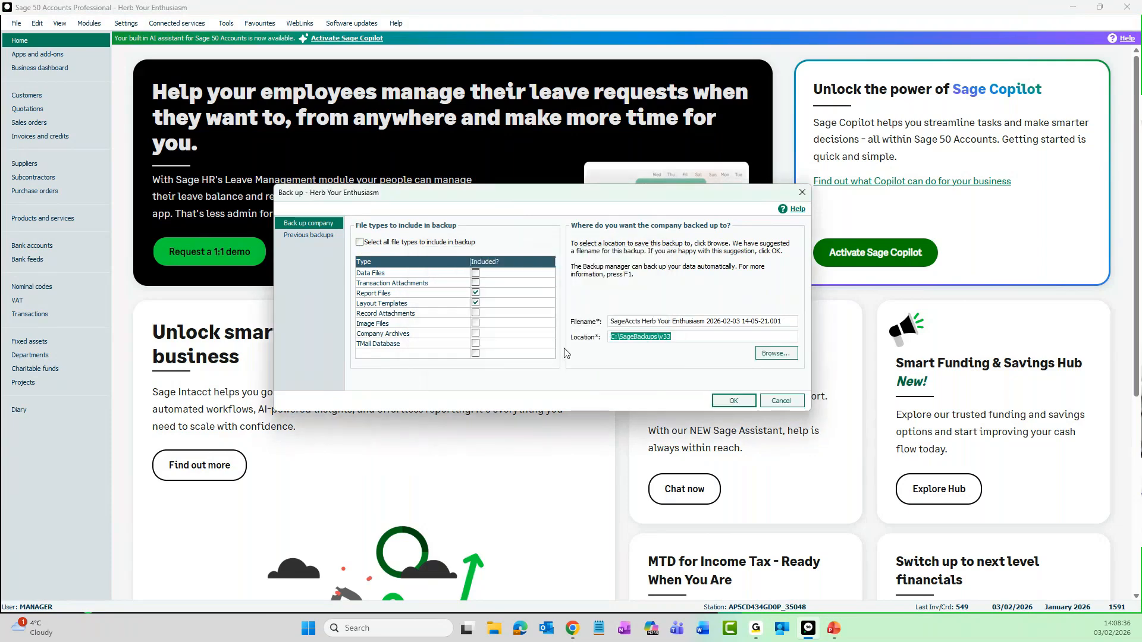
# - Include the data files again and back up the company, checking the data before the backup runs
pyautogui.click(476, 274)
pyautogui.click(734, 403)
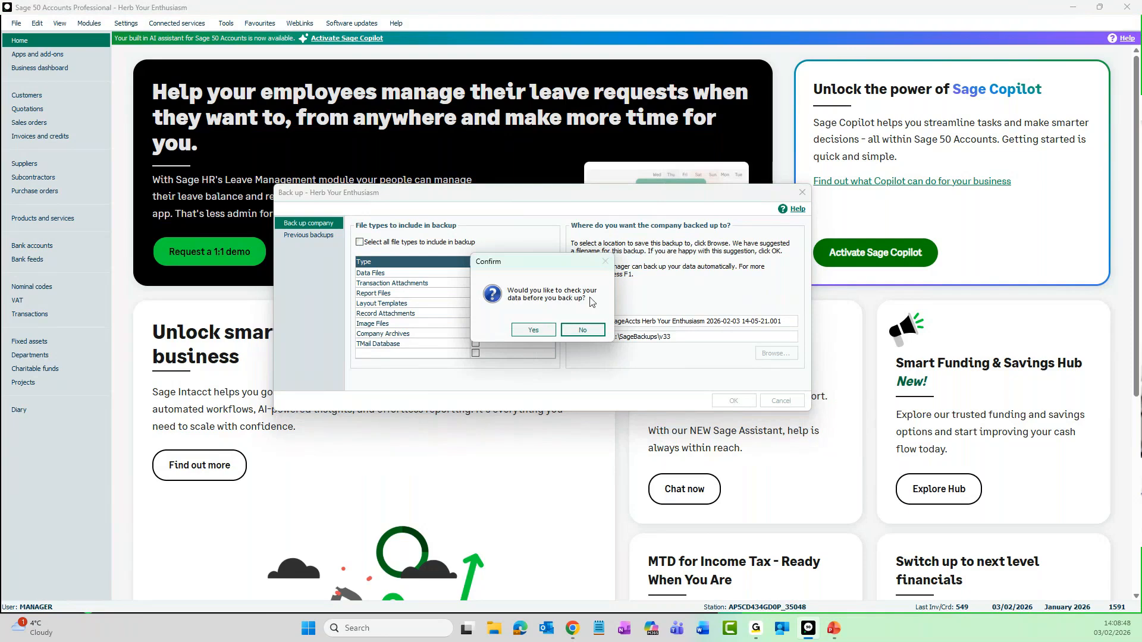
pyautogui.click(543, 330)
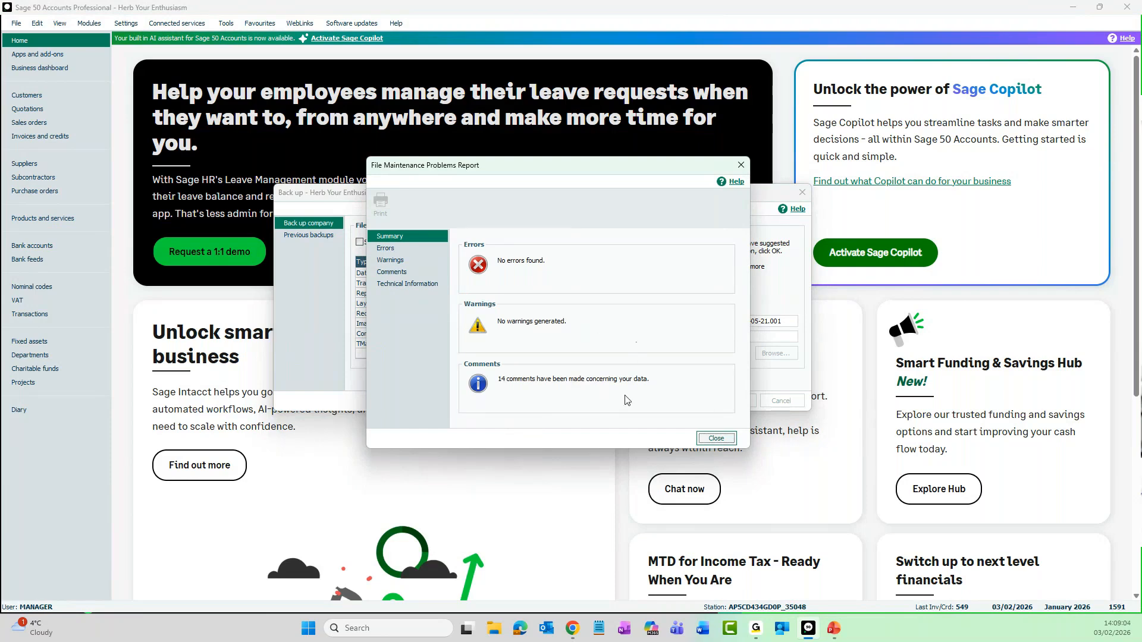
pyautogui.click(715, 439)
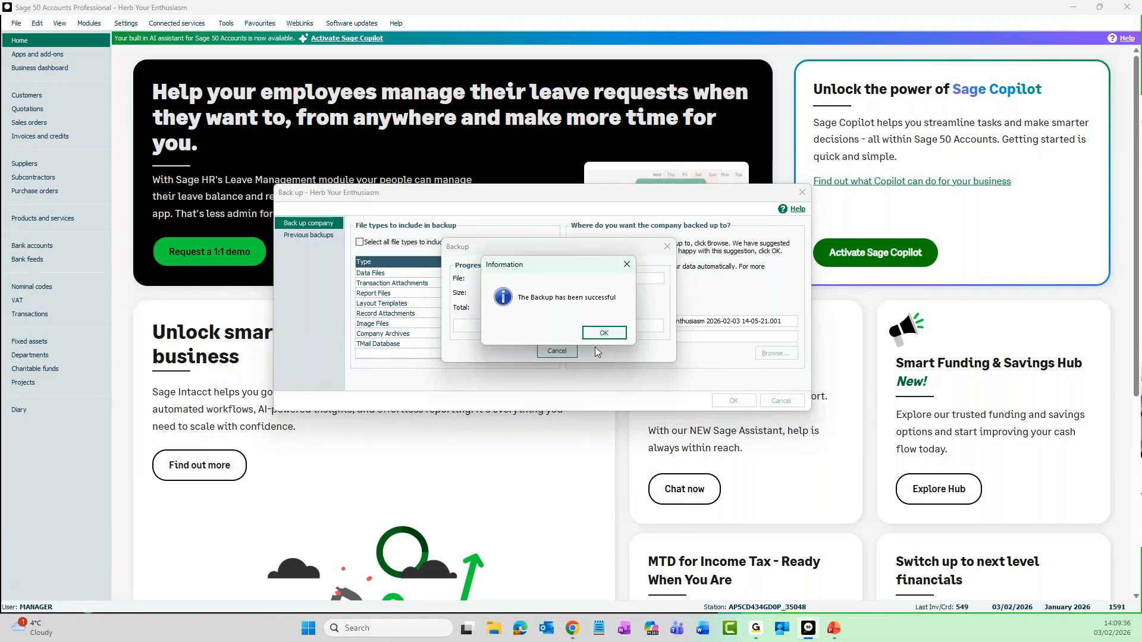
pyautogui.click(603, 335)
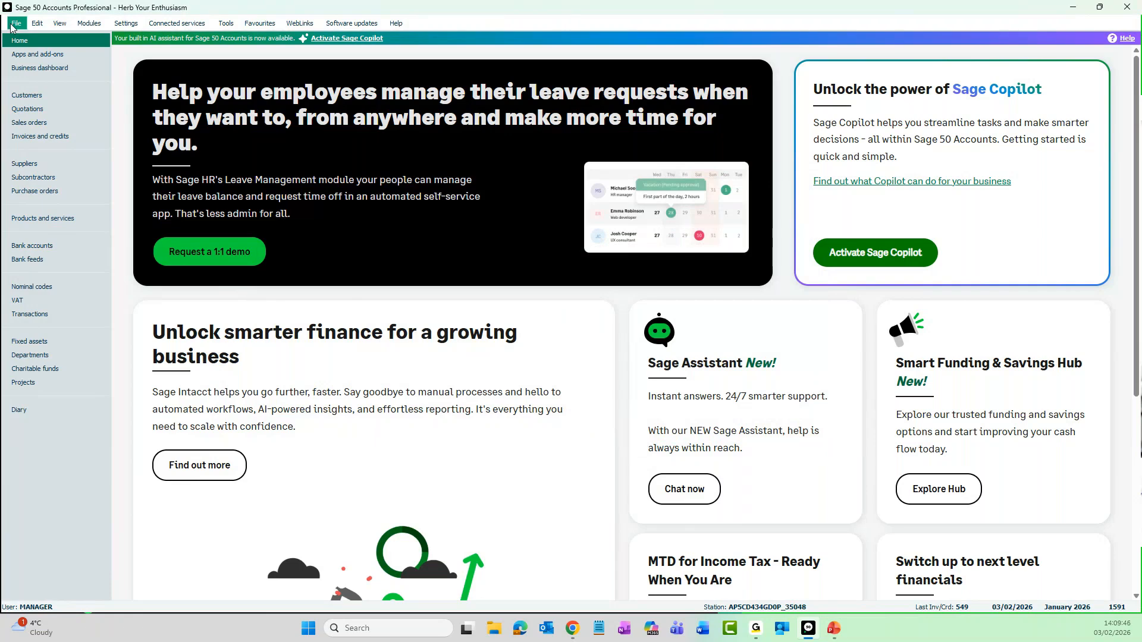
# - Review the backup section of the VAT Return preparation window, then close it without calculating a return
pyautogui.click(47, 301)
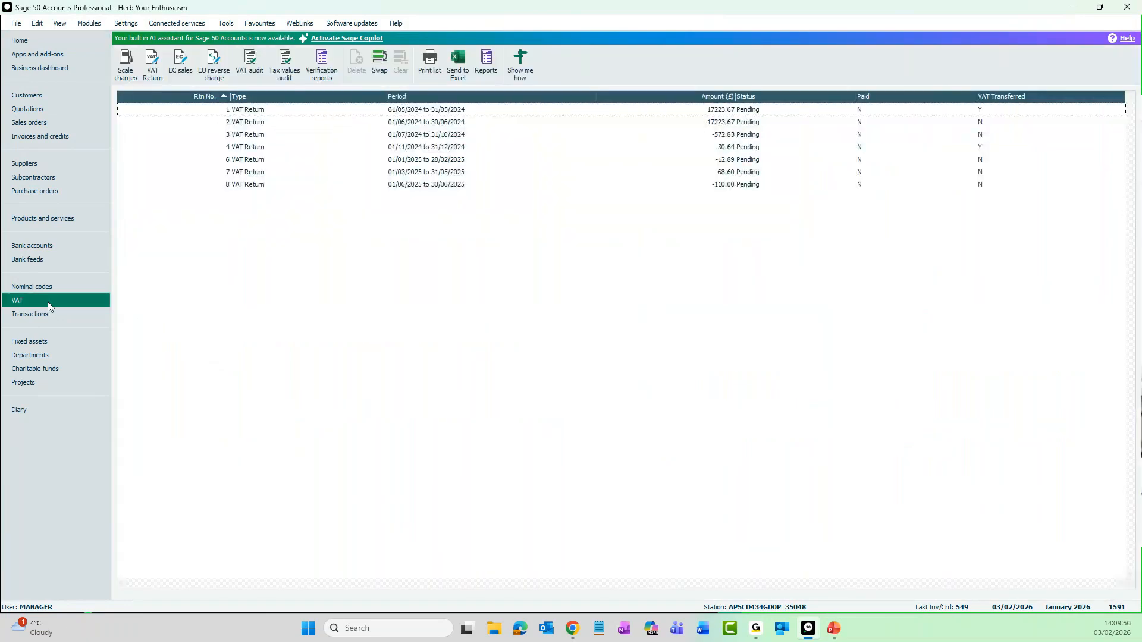
pyautogui.click(153, 71)
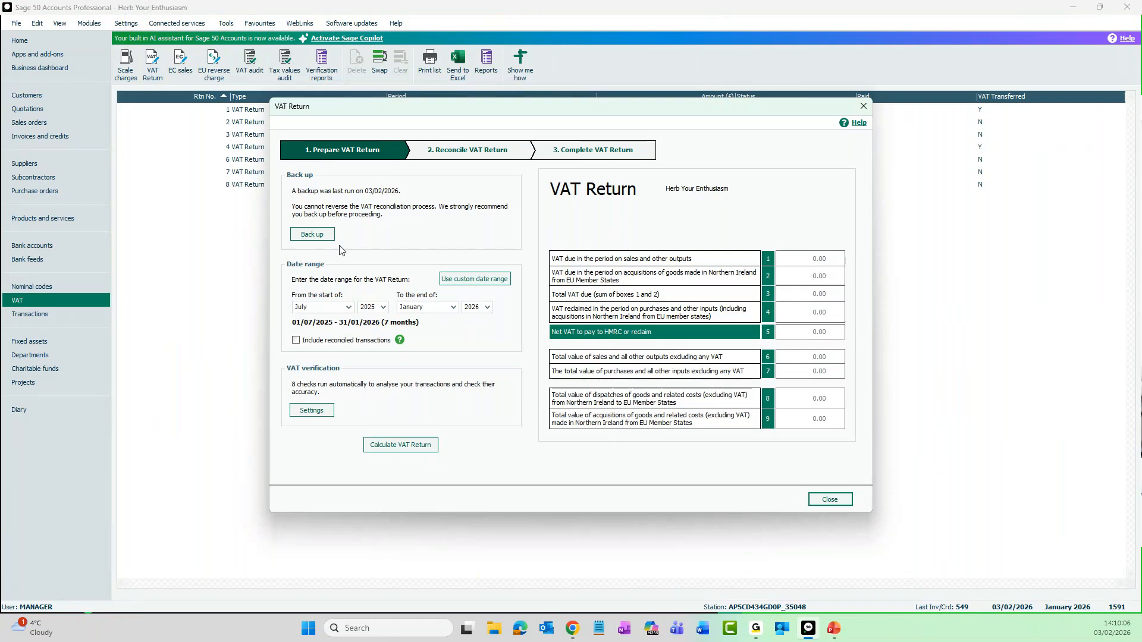
pyautogui.click(833, 504)
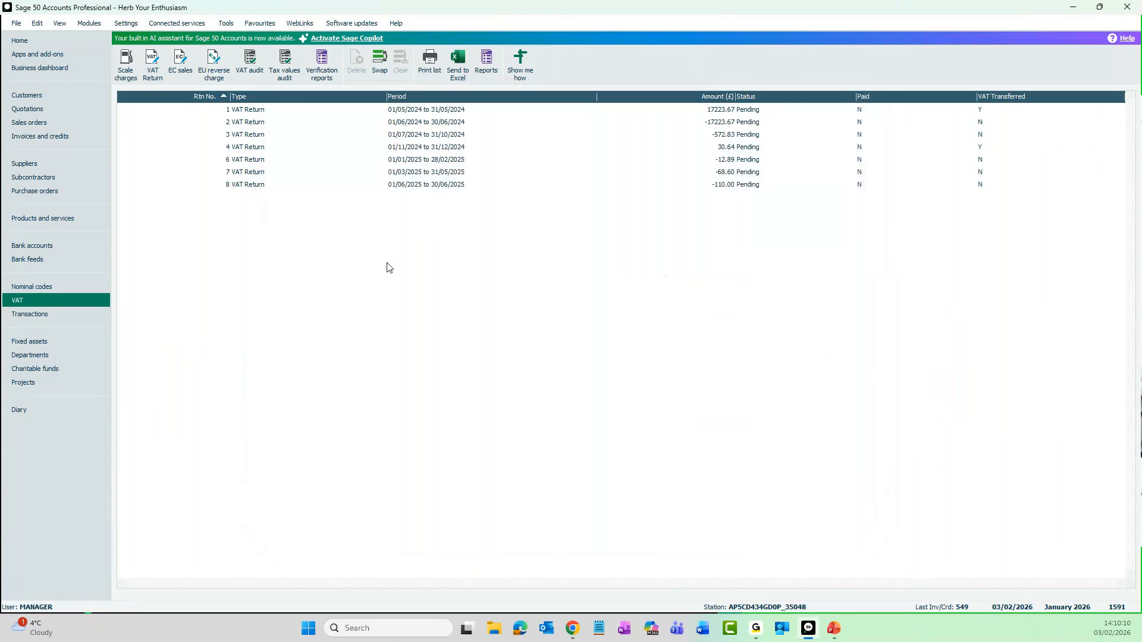
# - Open the Year End window, review its data check, backup and archive preparations, and cancel without running the year end
pyautogui.click(233, 24)
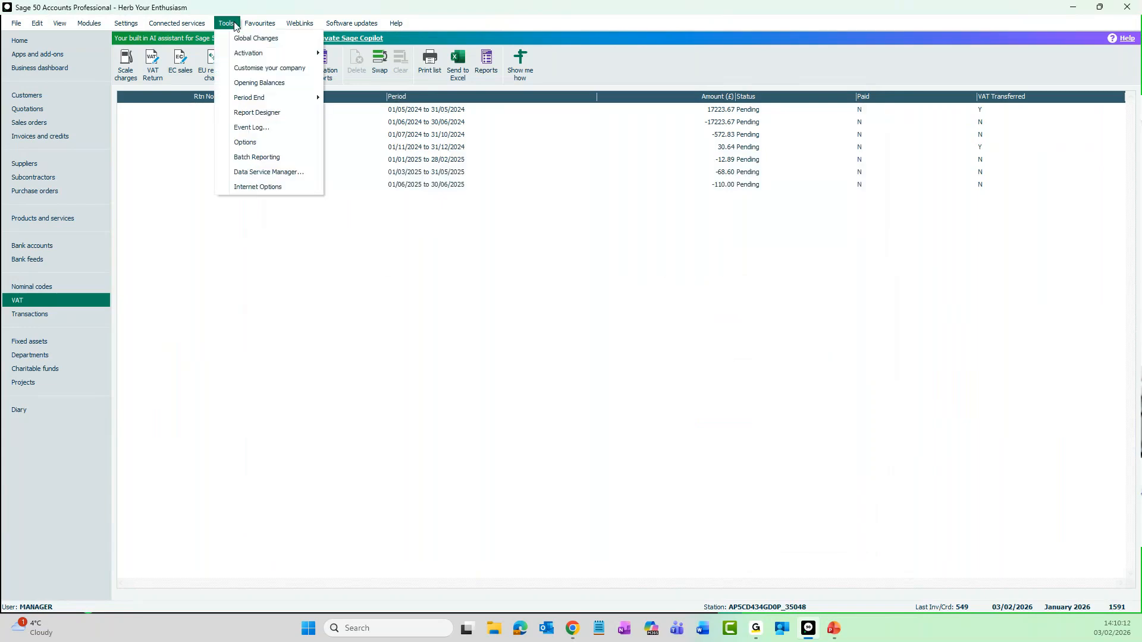
pyautogui.moveTo(241, 100)
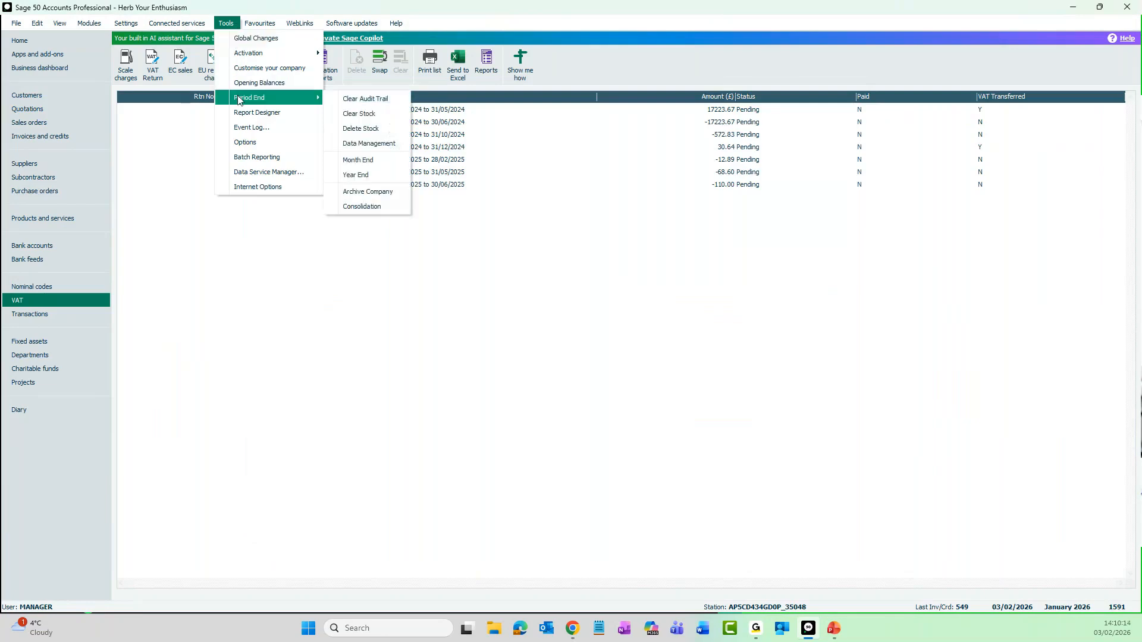
pyautogui.click(387, 176)
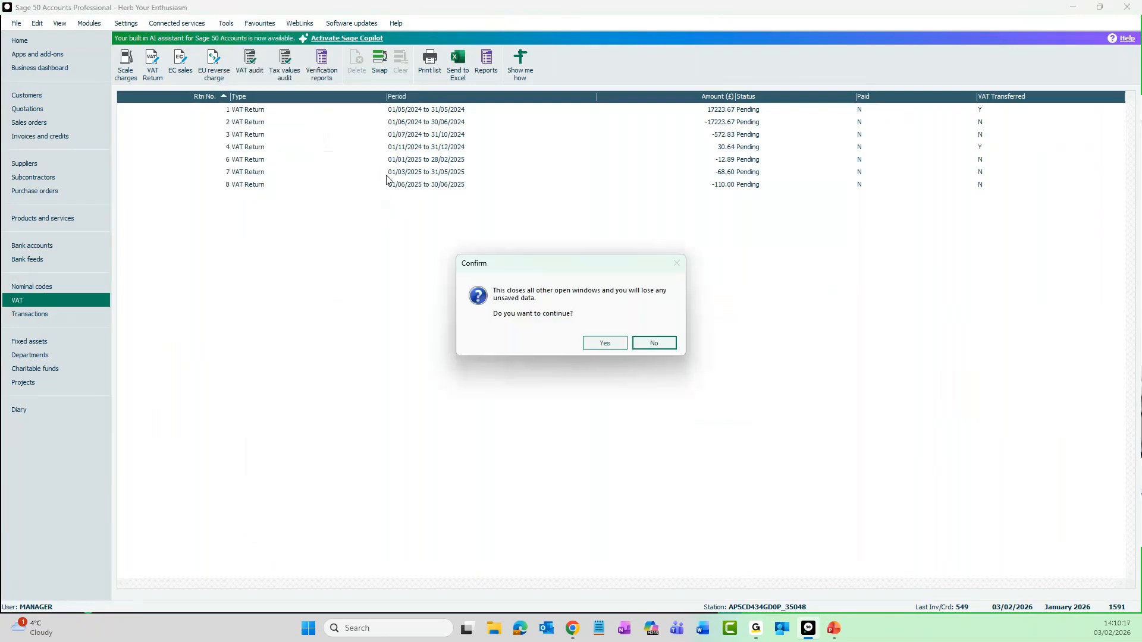
pyautogui.click(604, 343)
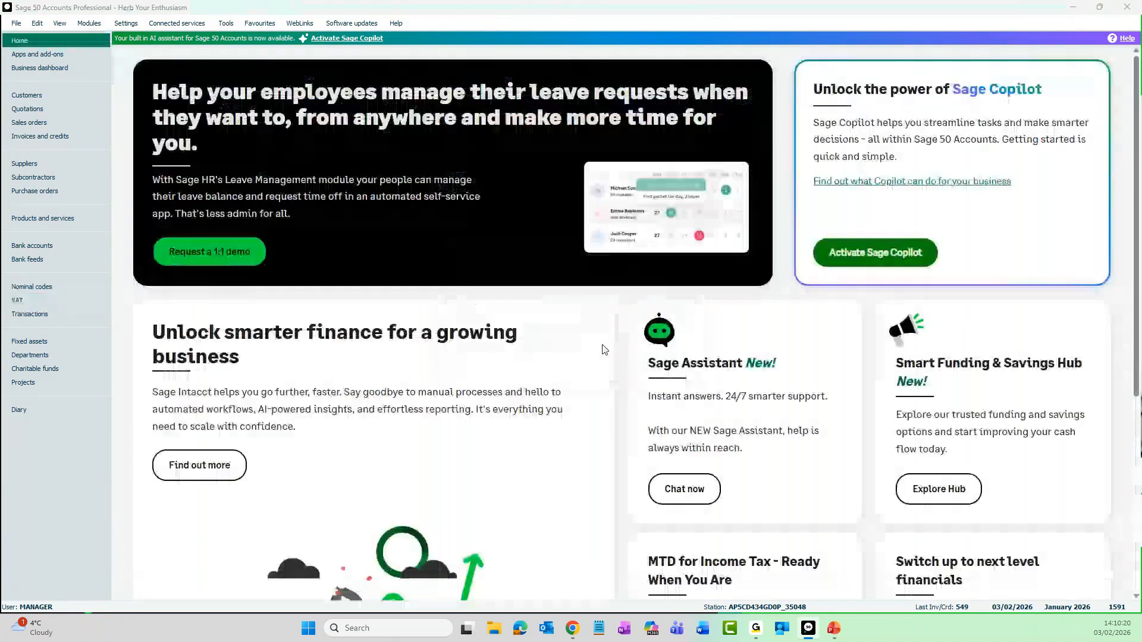
pyautogui.moveTo(443, 236); pyautogui.dragTo(630, 113)
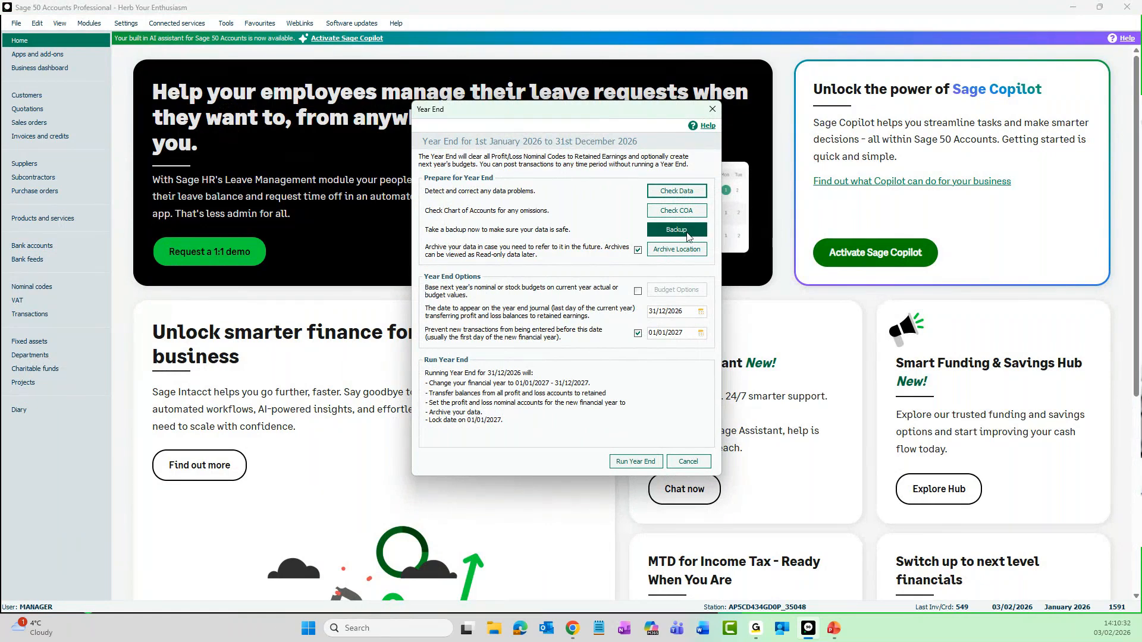
pyautogui.click(690, 464)
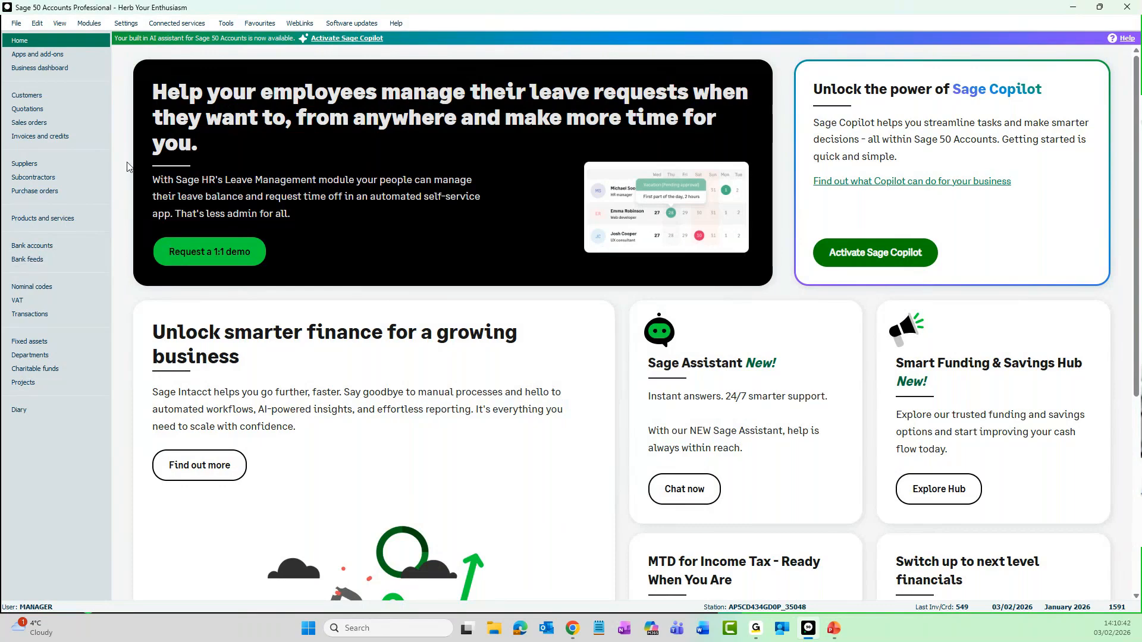
# - Open the Company Preferences, entering the password to gain access
pyautogui.click(134, 26)
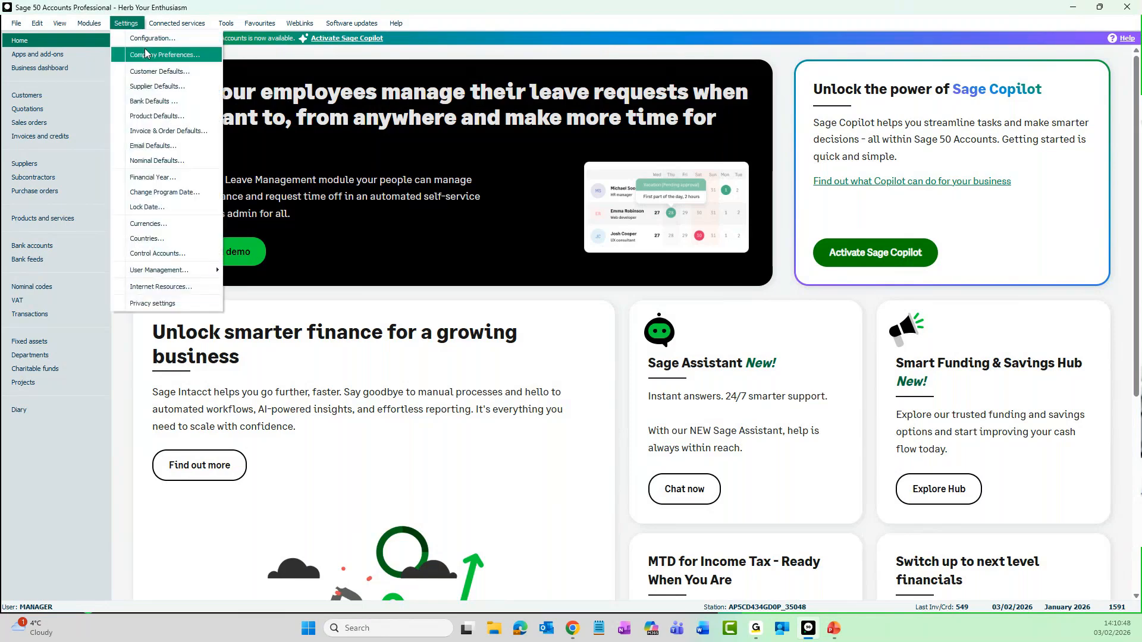
pyautogui.click(174, 57)
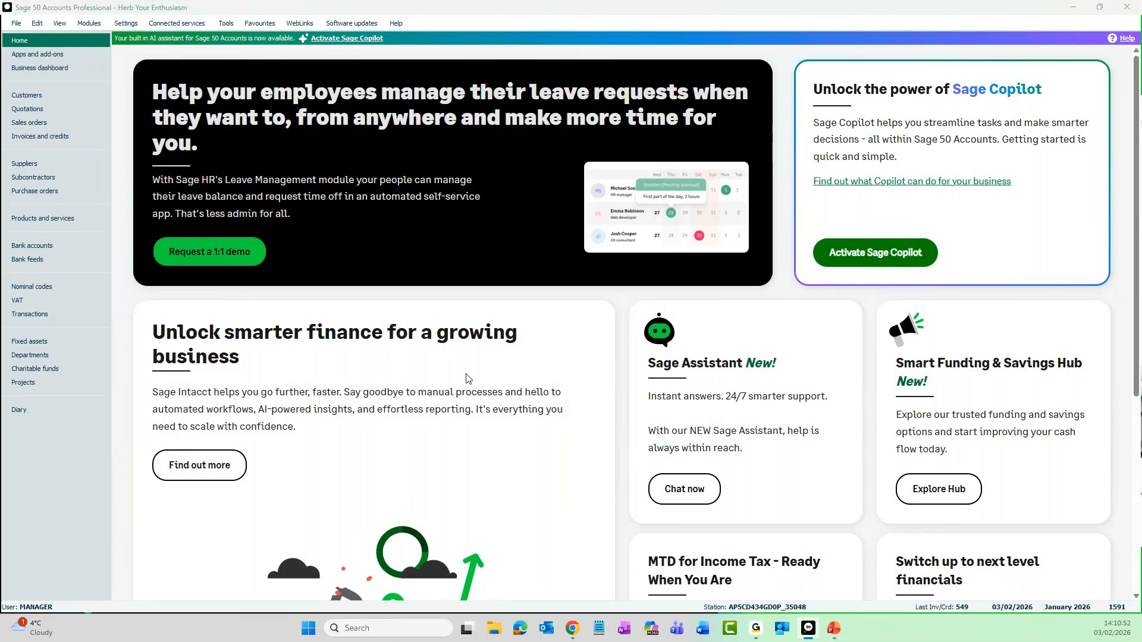
pyautogui.write('*')
pyautogui.press('Return')
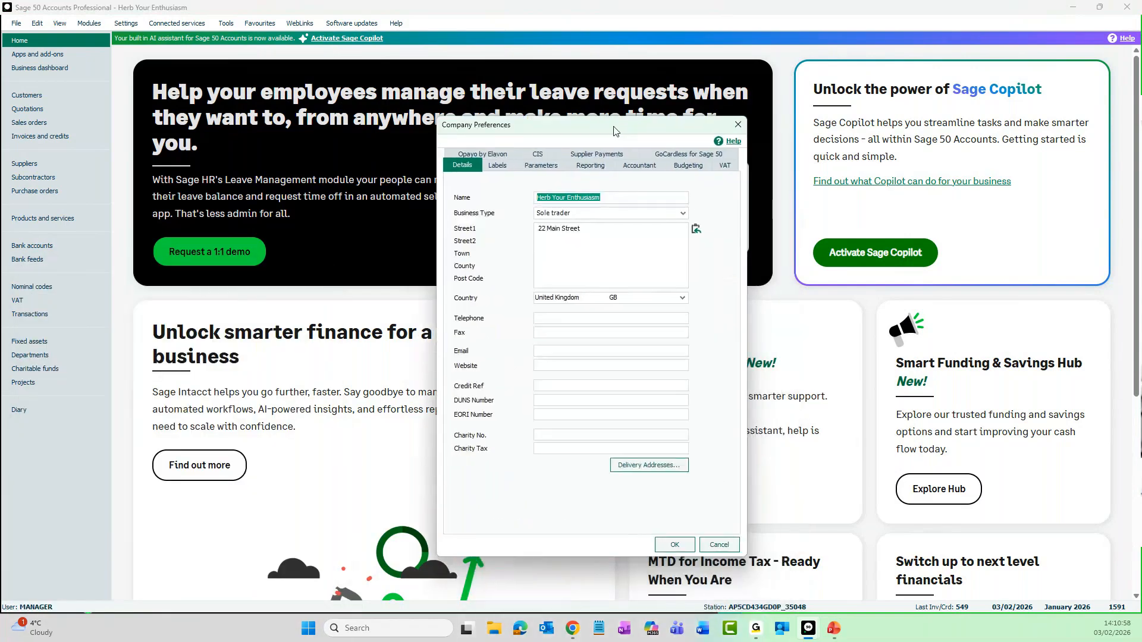
# - Try toggling the parameter "Enable check data and backup with users logged in" and cancel the Company Preferences
pyautogui.click(522, 149)
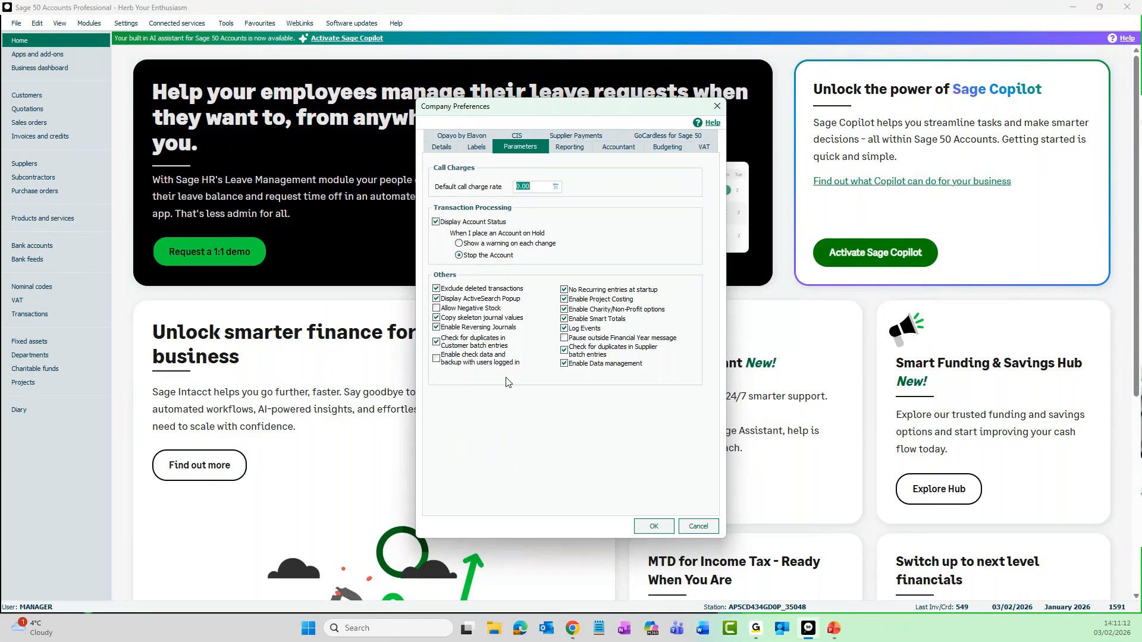
pyautogui.click(437, 360)
pyautogui.click(437, 360)
pyautogui.click(686, 529)
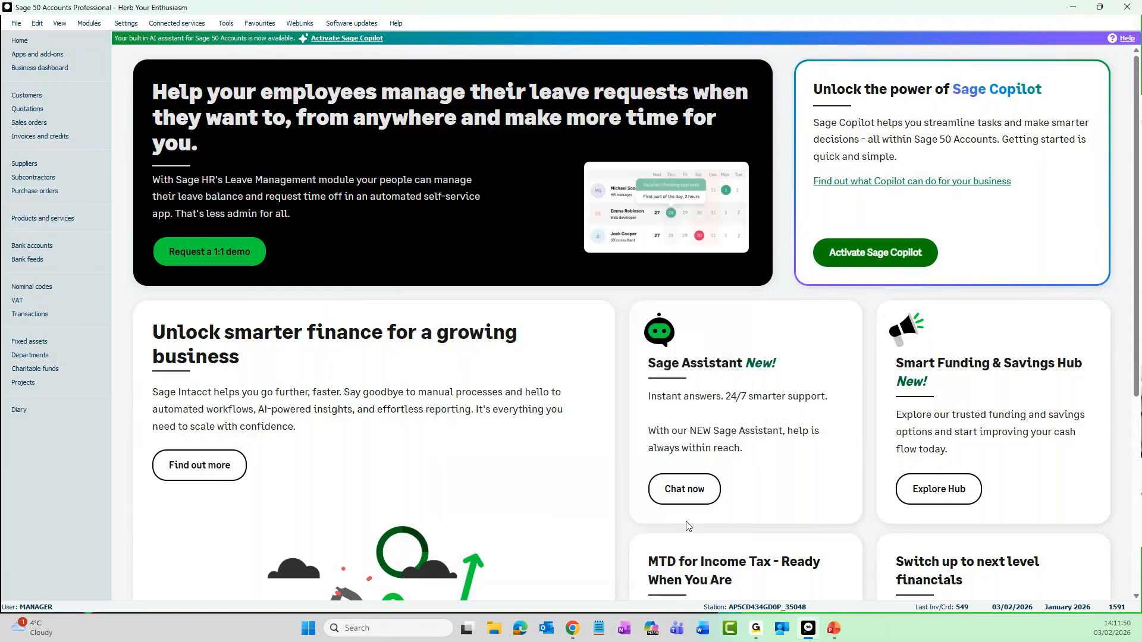
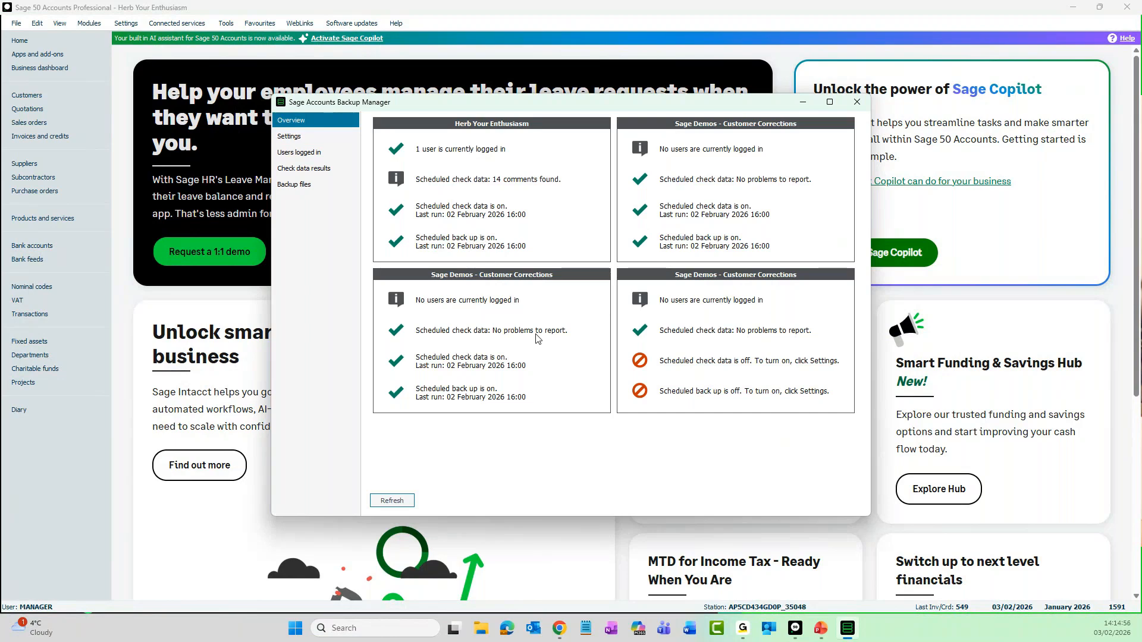
# - Open the check data and backup schedule settings and try disabling automated check data
pyautogui.click(301, 141)
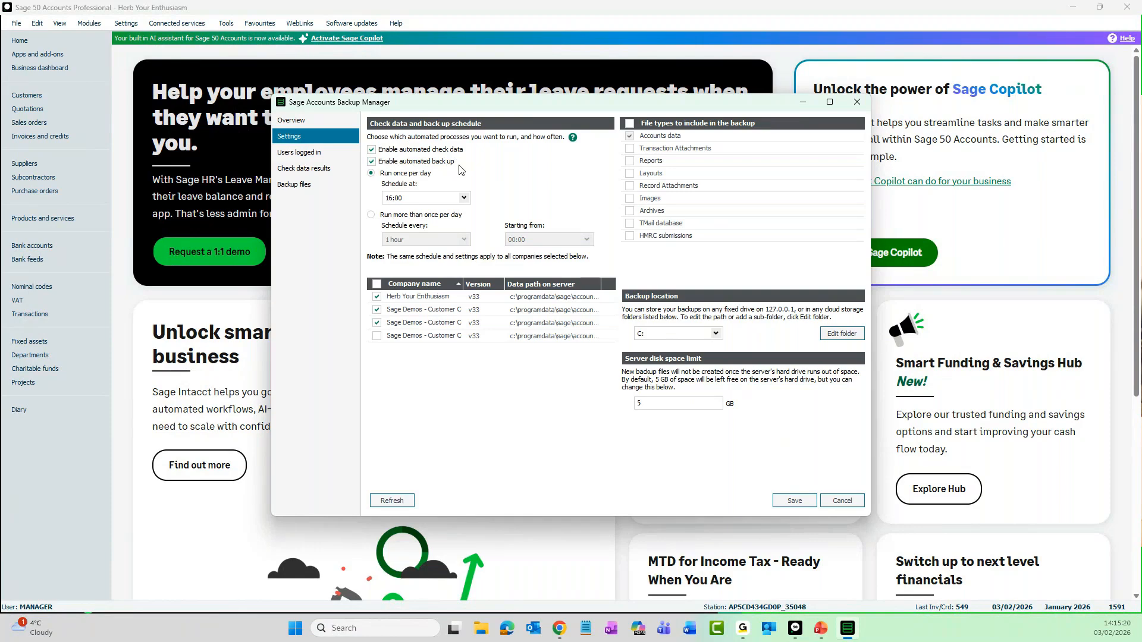
pyautogui.click(372, 150)
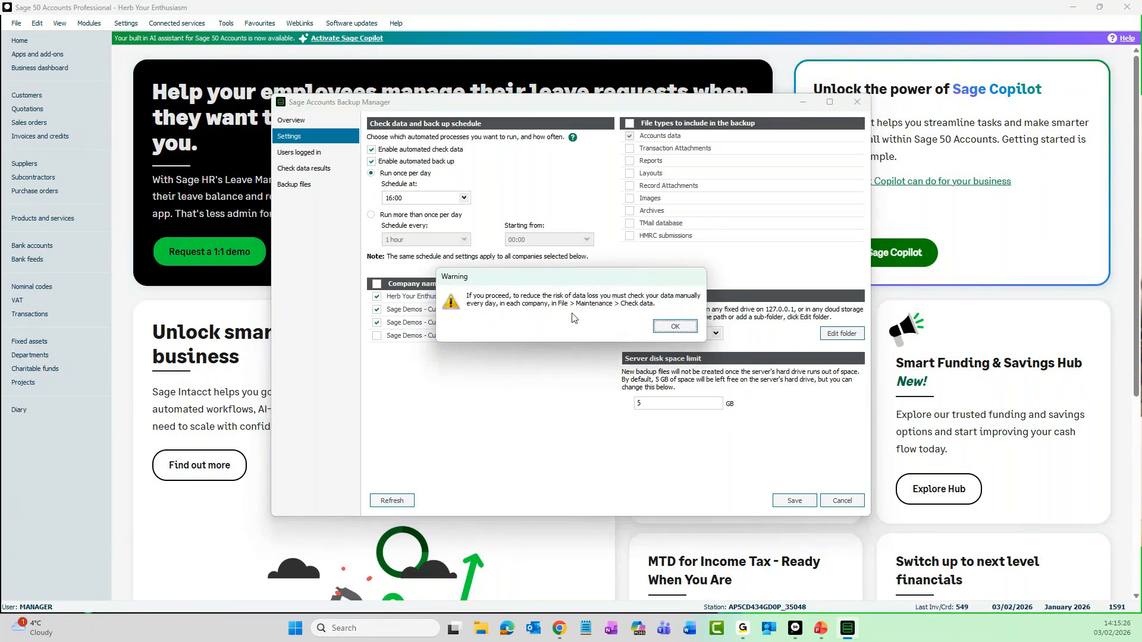
pyautogui.click(676, 327)
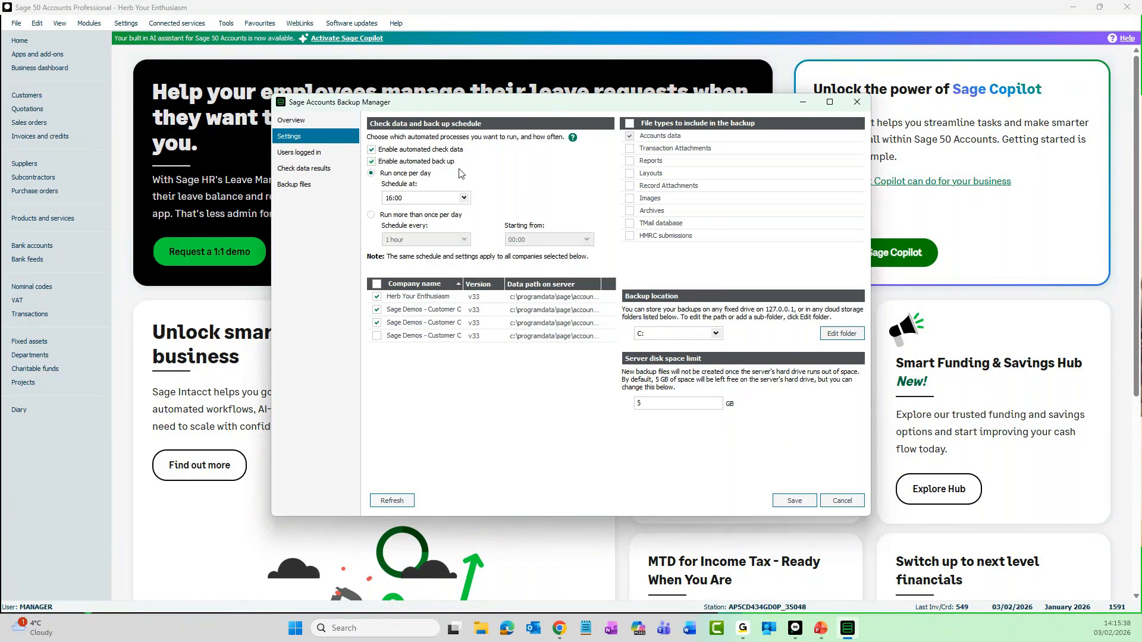
# - Review the interval and start time choices for running the schedule more than once per day, then return to "Run once per day"
pyautogui.click(372, 215)
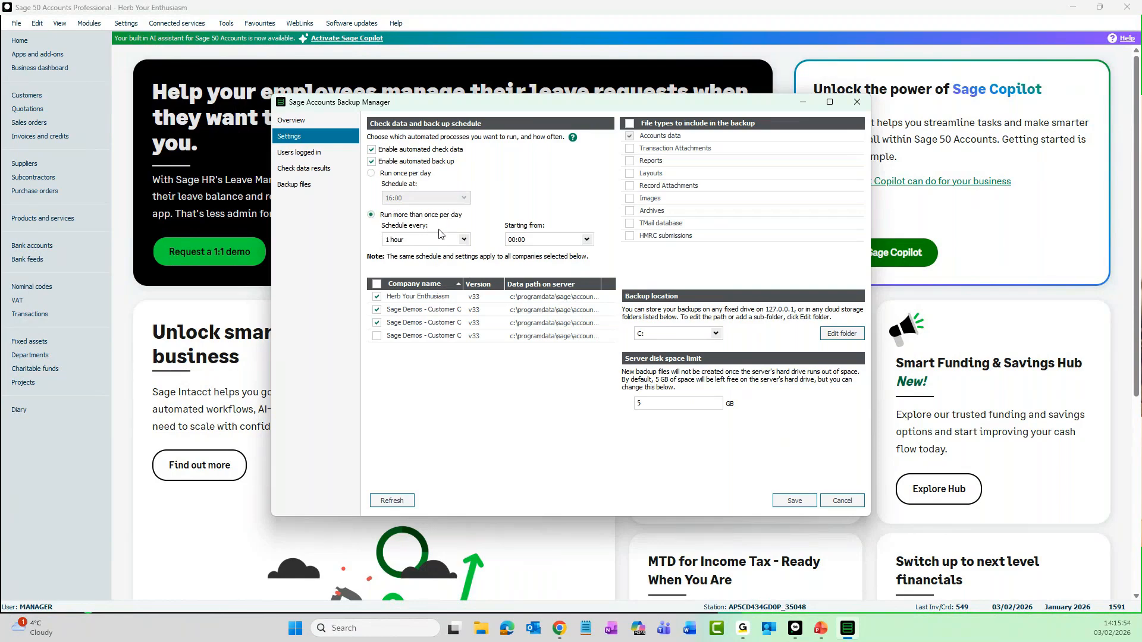
pyautogui.click(464, 240)
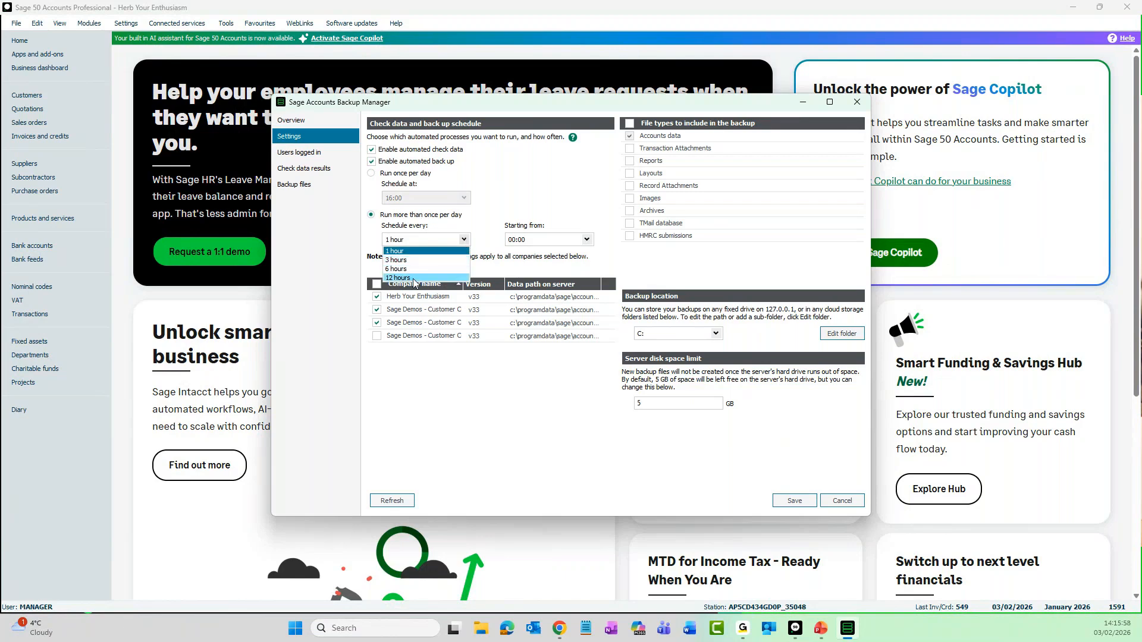
pyautogui.click(548, 241)
pyautogui.click(587, 240)
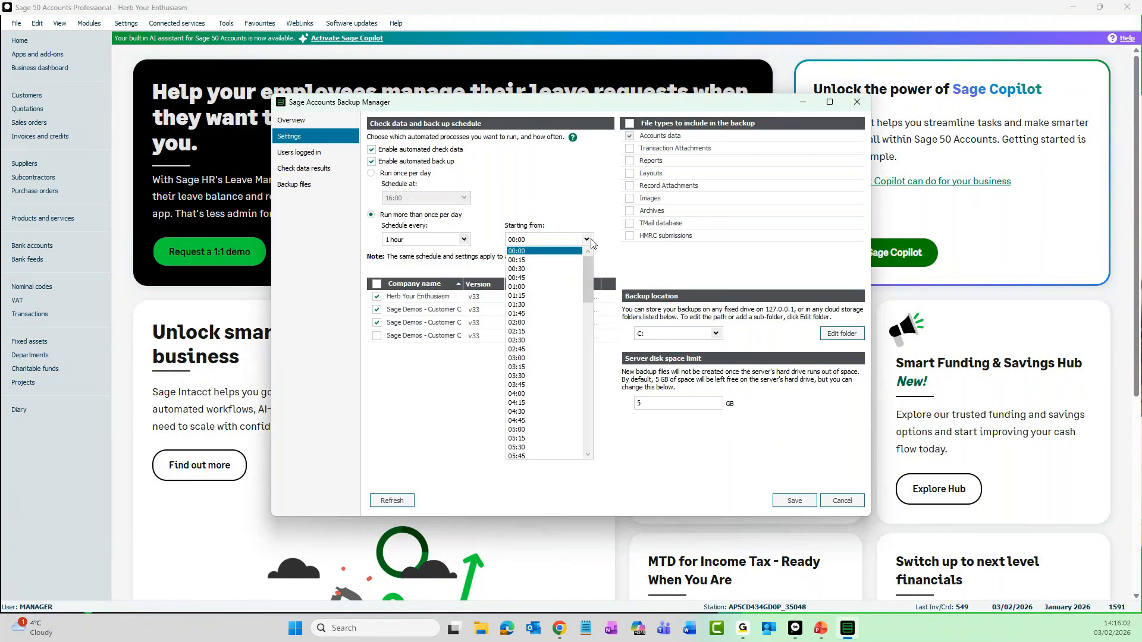
pyautogui.click(372, 173)
pyautogui.click(372, 173)
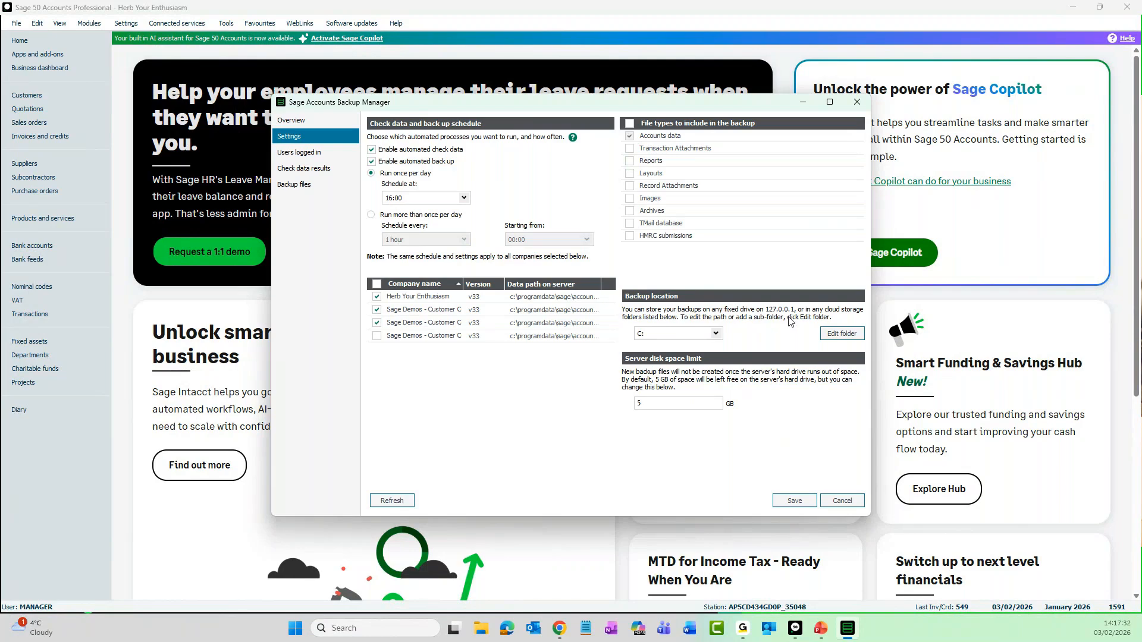
# - Review the available backup location drives and the backup folder path, then cancel the settings without saving
pyautogui.moveTo(773, 337)
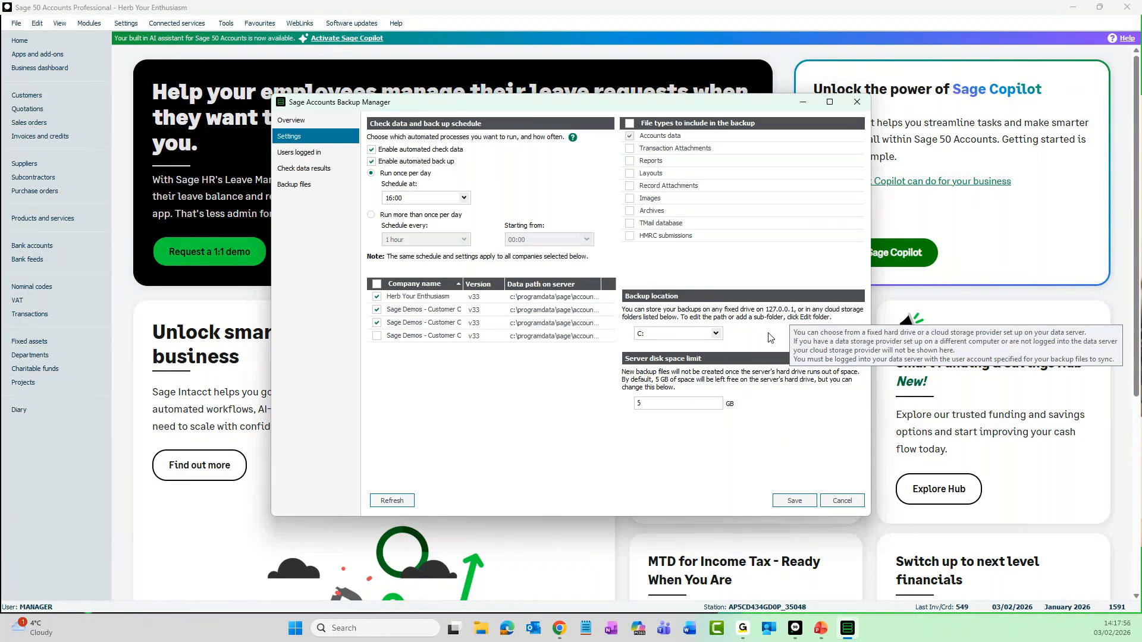
pyautogui.click(715, 334)
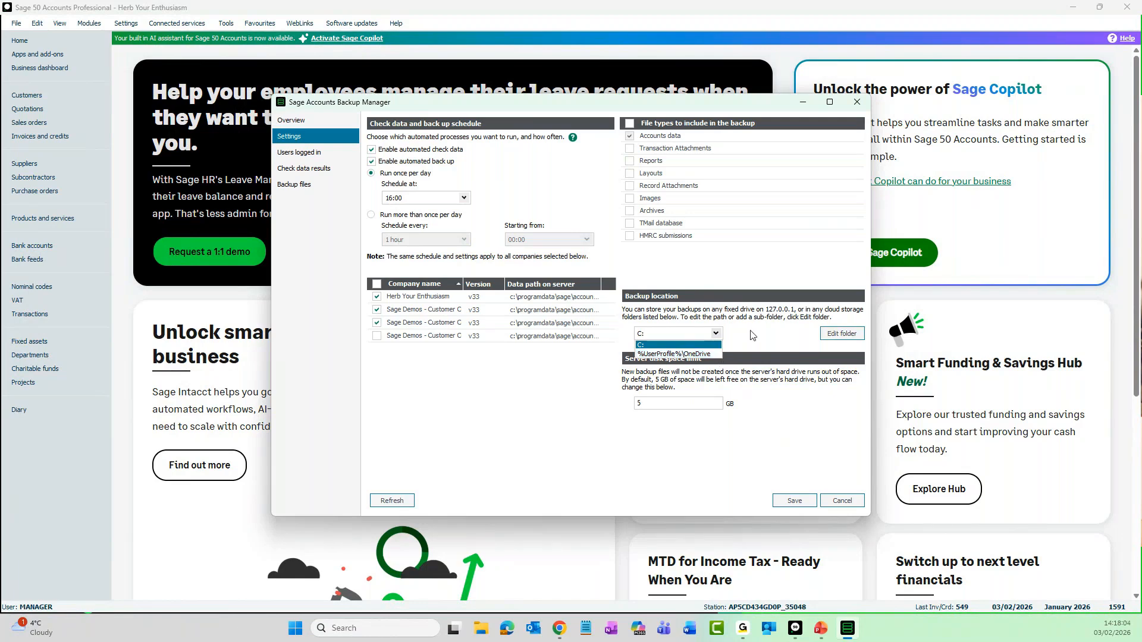
pyautogui.click(771, 334)
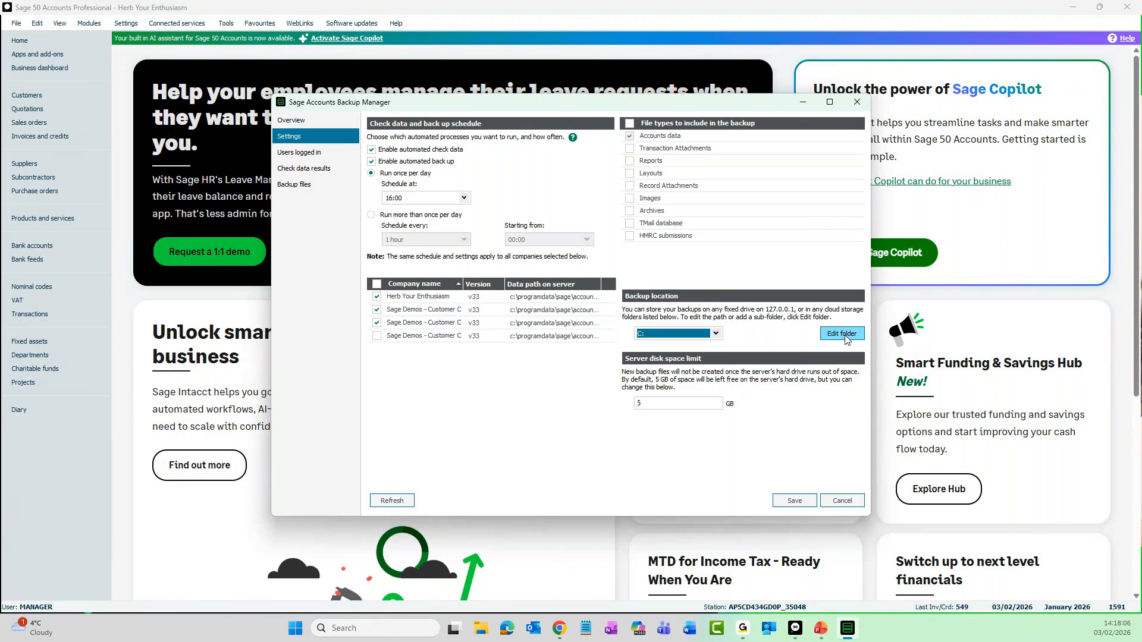
pyautogui.click(846, 338)
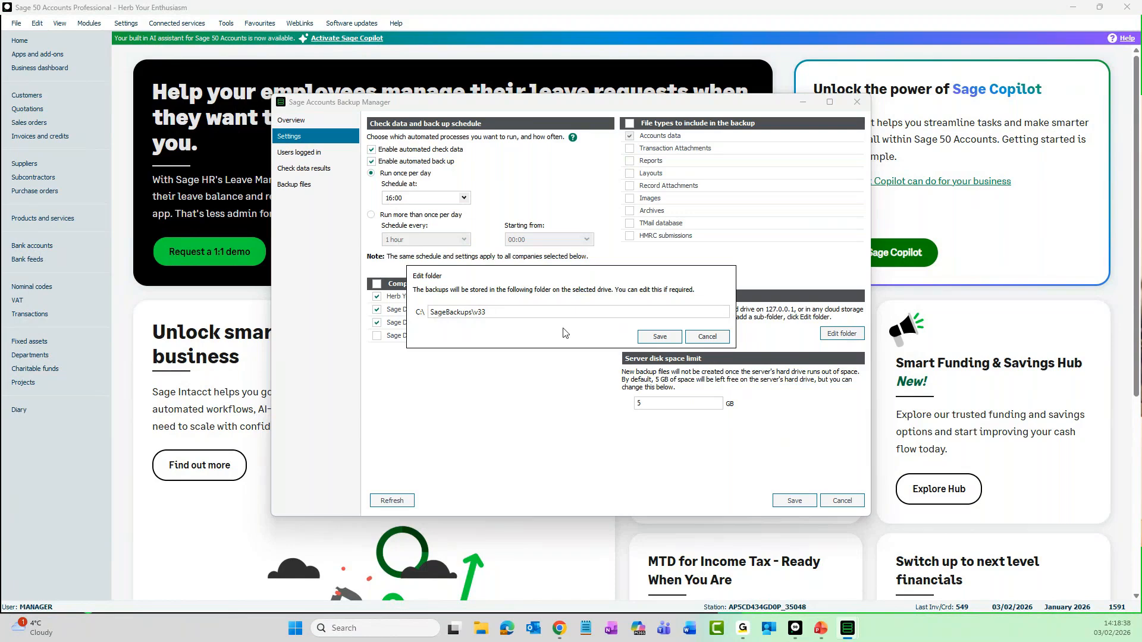
pyautogui.click(726, 340)
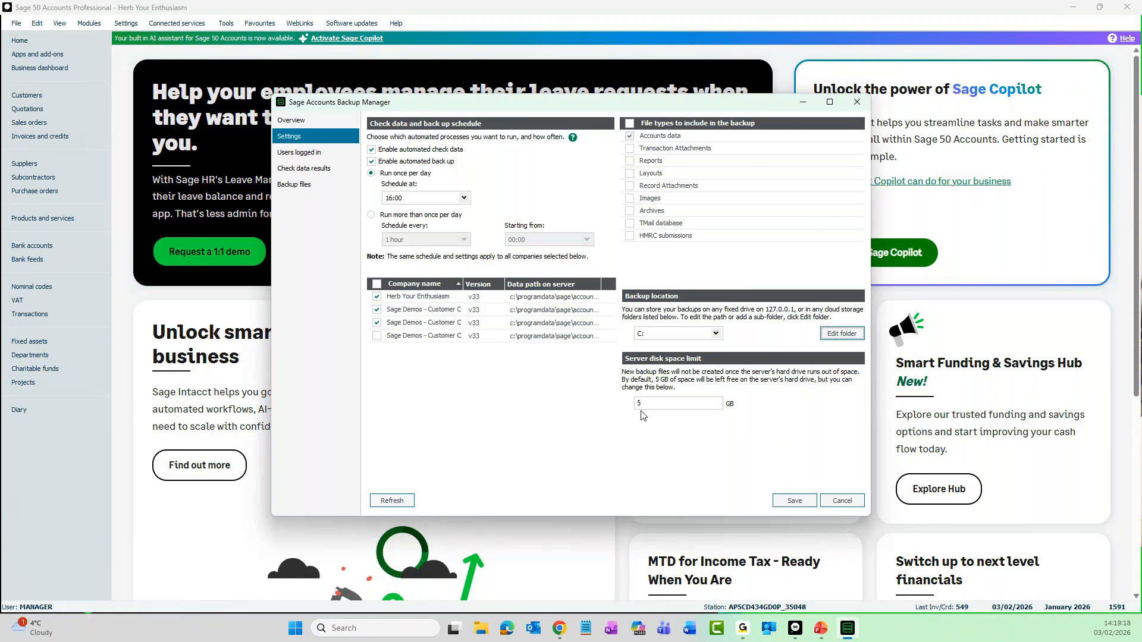
pyautogui.click(840, 503)
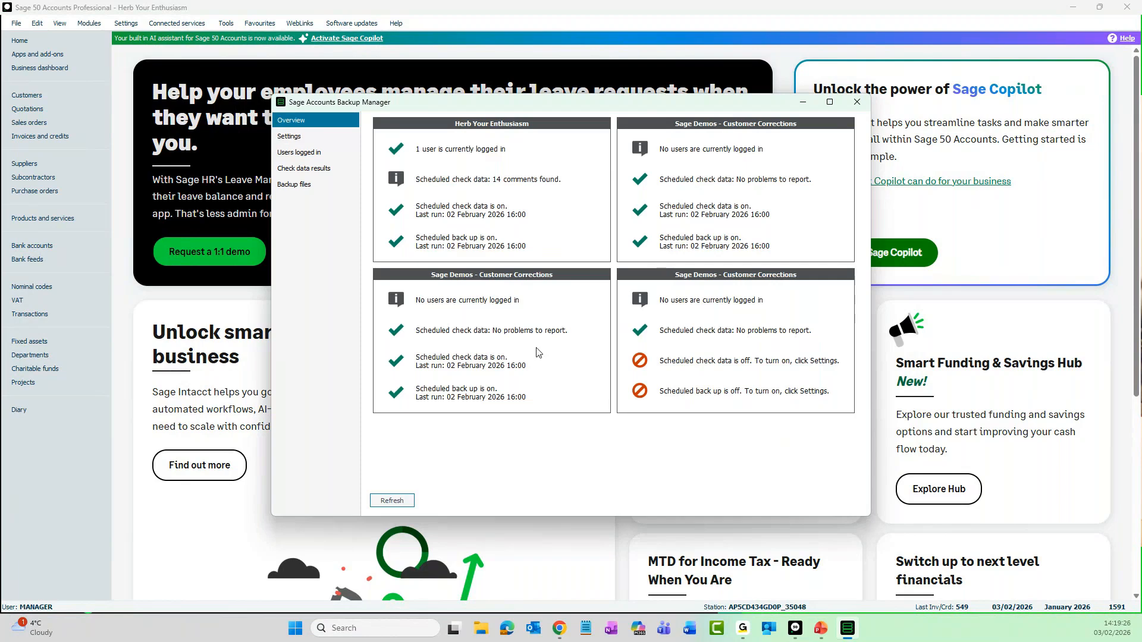
# - Review the users logged in and the check data status for Herb Your Enthusiasm
pyautogui.click(300, 153)
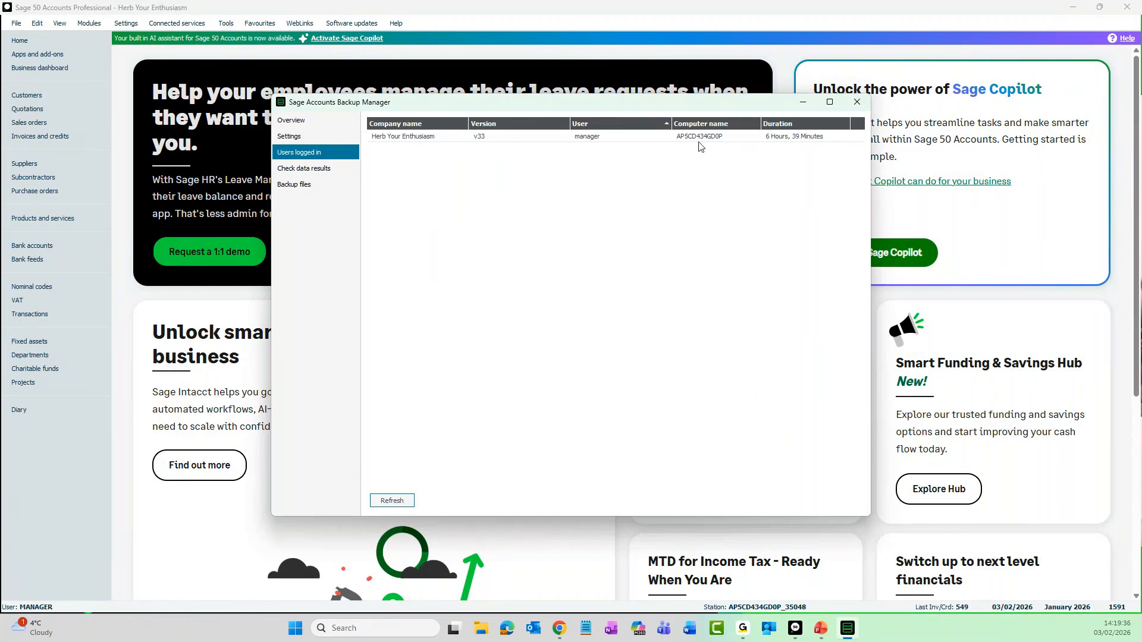
pyautogui.click(326, 174)
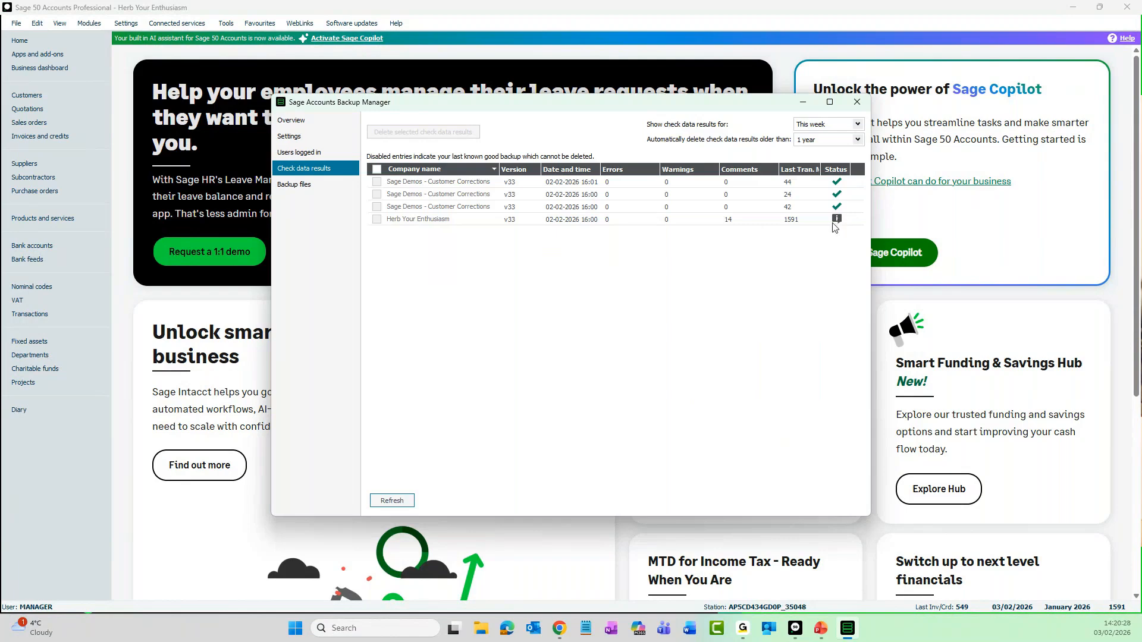
pyautogui.moveTo(836, 226)
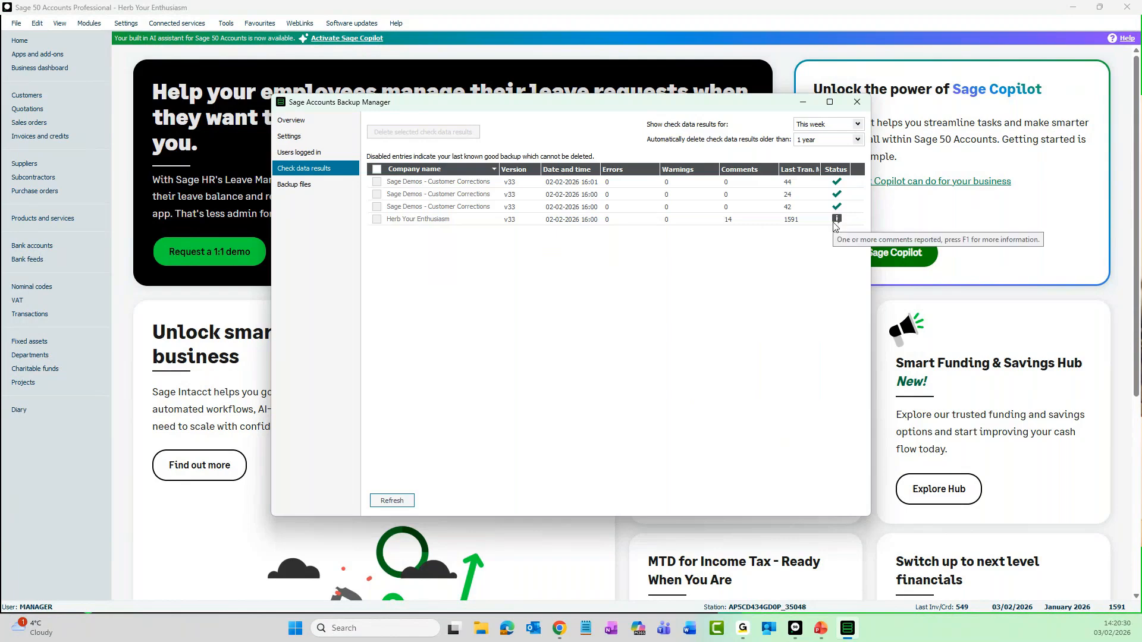
# - Show check data results for this month and set results older than 1 day to delete automatically
pyautogui.click(858, 125)
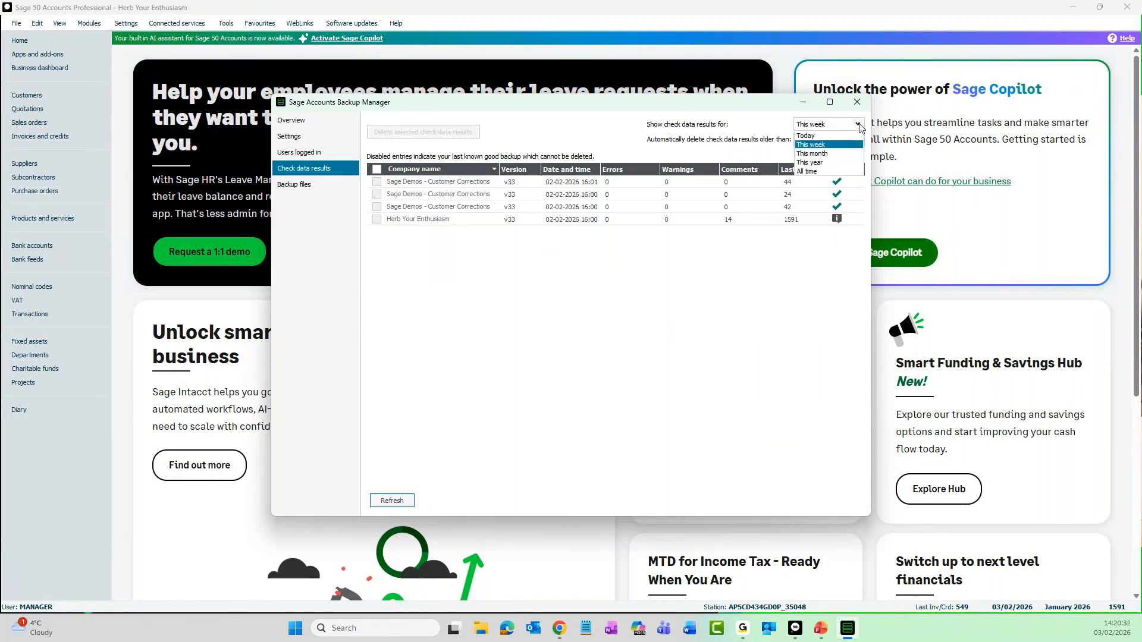
pyautogui.click(843, 154)
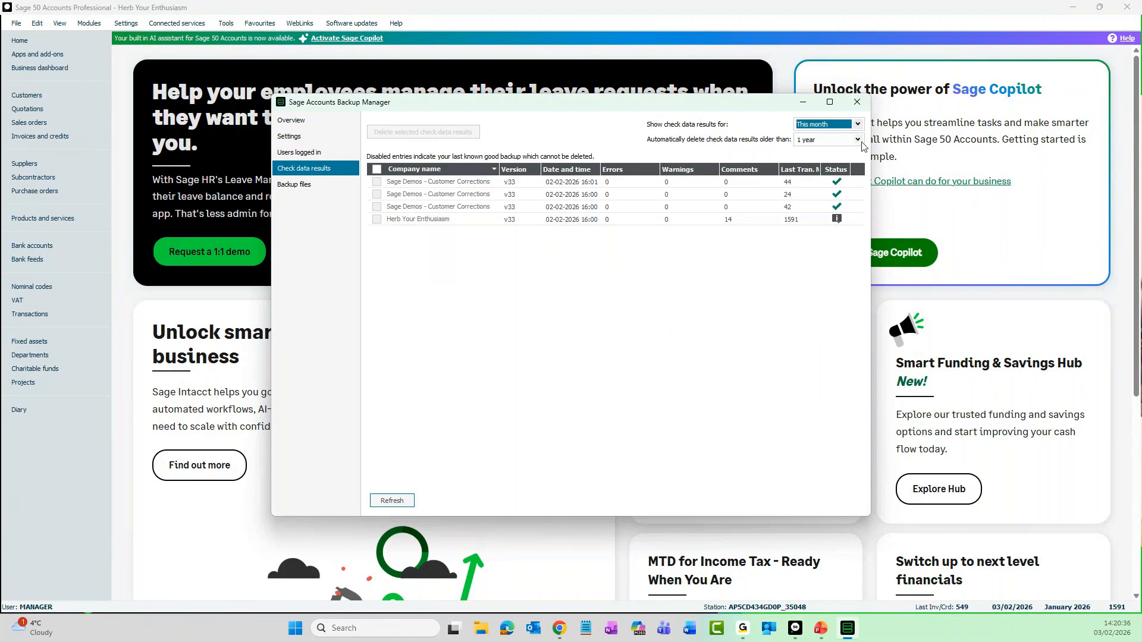
pyautogui.click(861, 141)
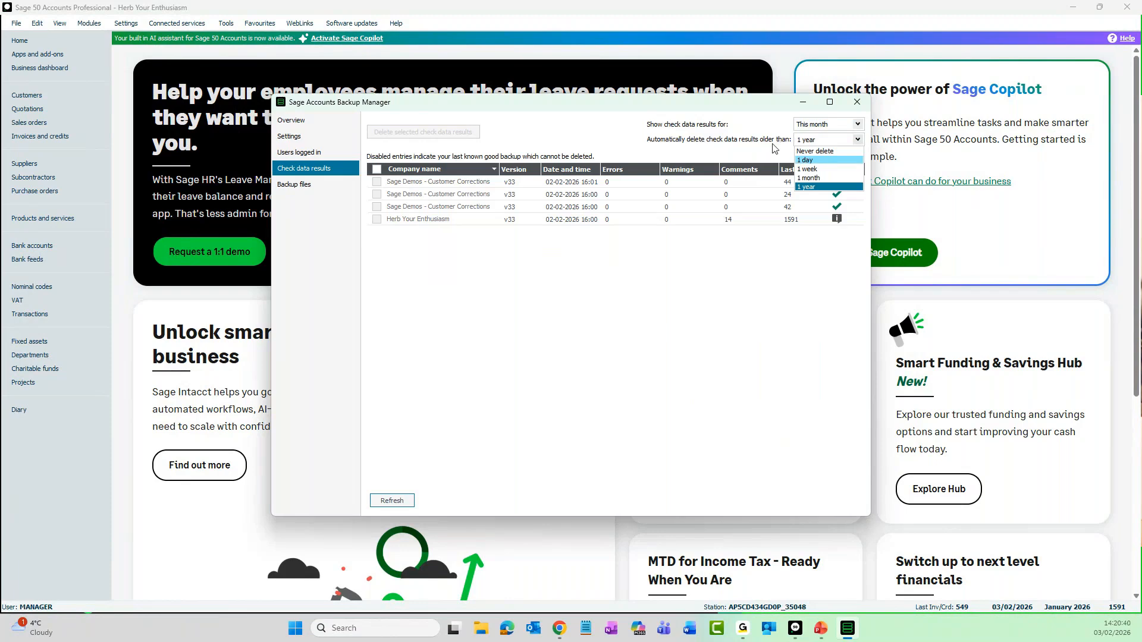
pyautogui.click(825, 161)
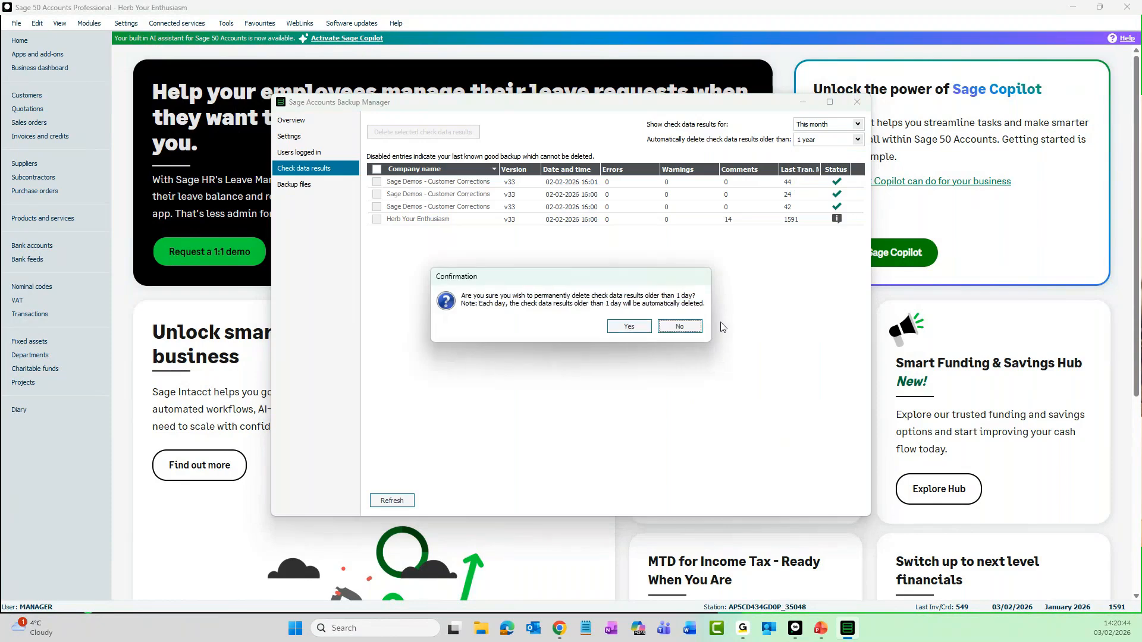
pyautogui.click(648, 331)
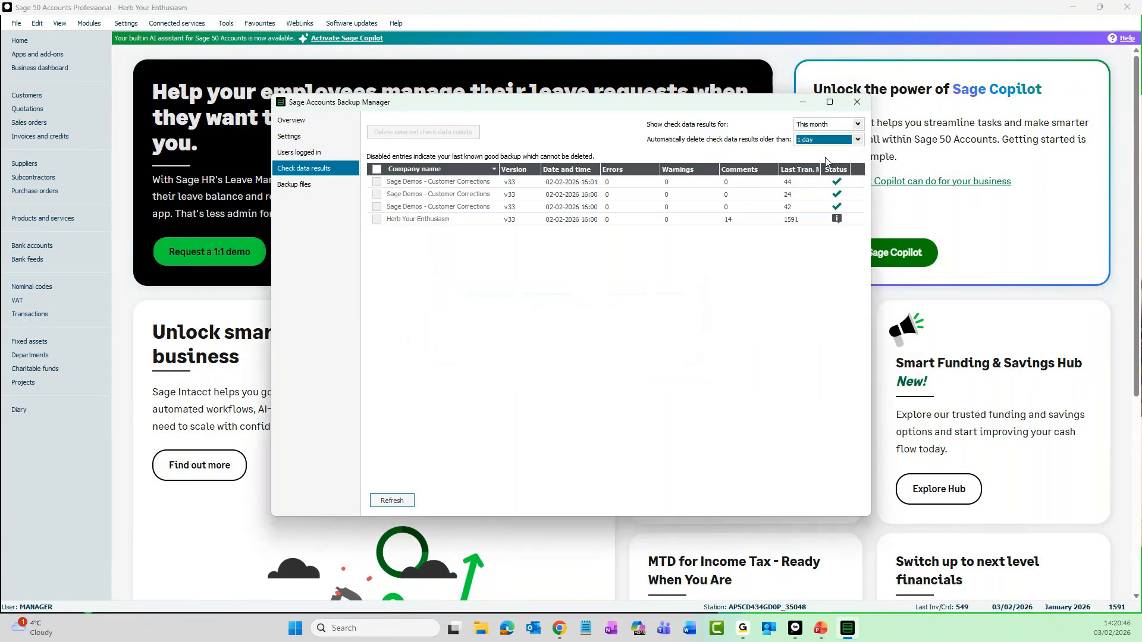
pyautogui.click(857, 140)
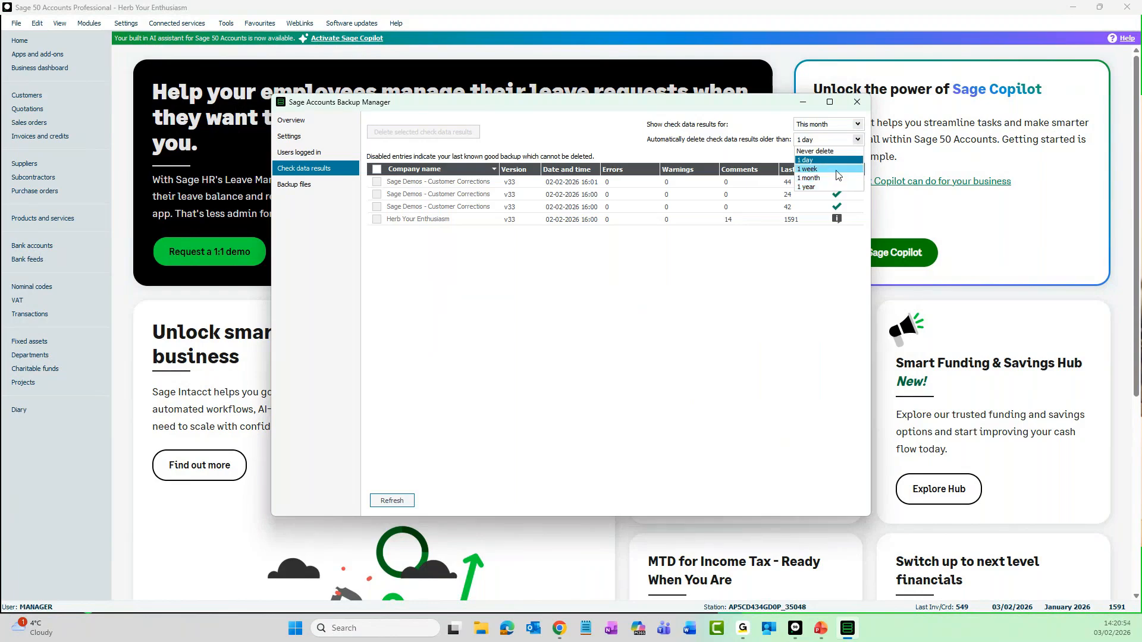
pyautogui.click(772, 156)
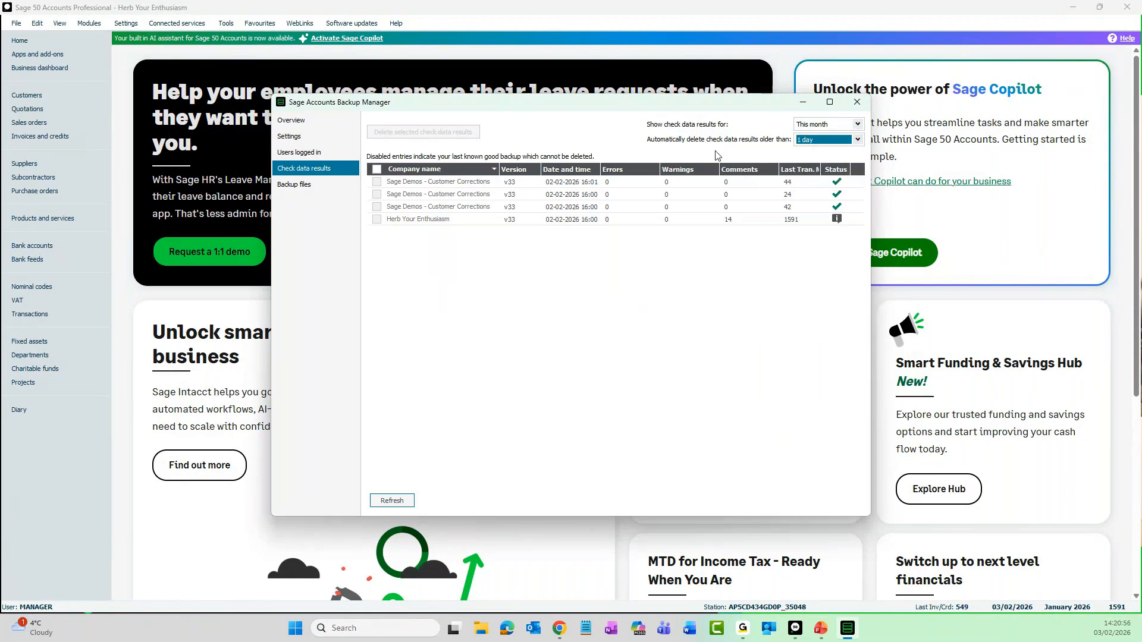
# - Open the list of backup files, show the files for this month, and refresh it
pyautogui.click(296, 188)
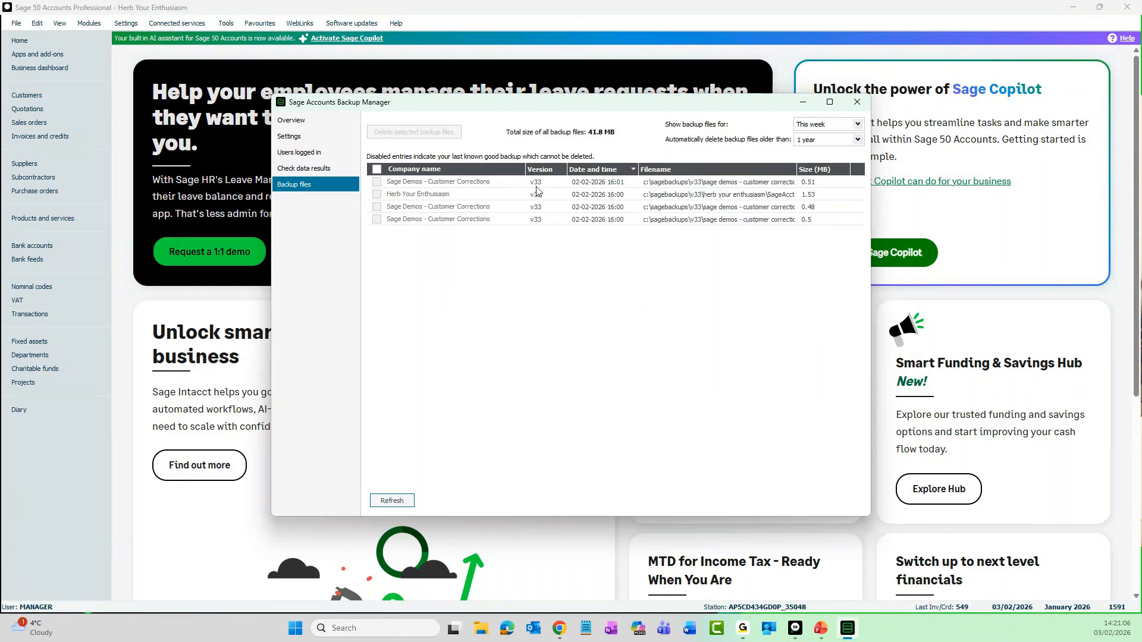
pyautogui.click(858, 124)
pyautogui.click(858, 125)
pyautogui.click(858, 125)
pyautogui.click(846, 154)
pyautogui.click(392, 503)
# - Set backup files older than 1 week to delete automatically, confirming the permanent deletion, and close the Backup Manager
pyautogui.click(858, 141)
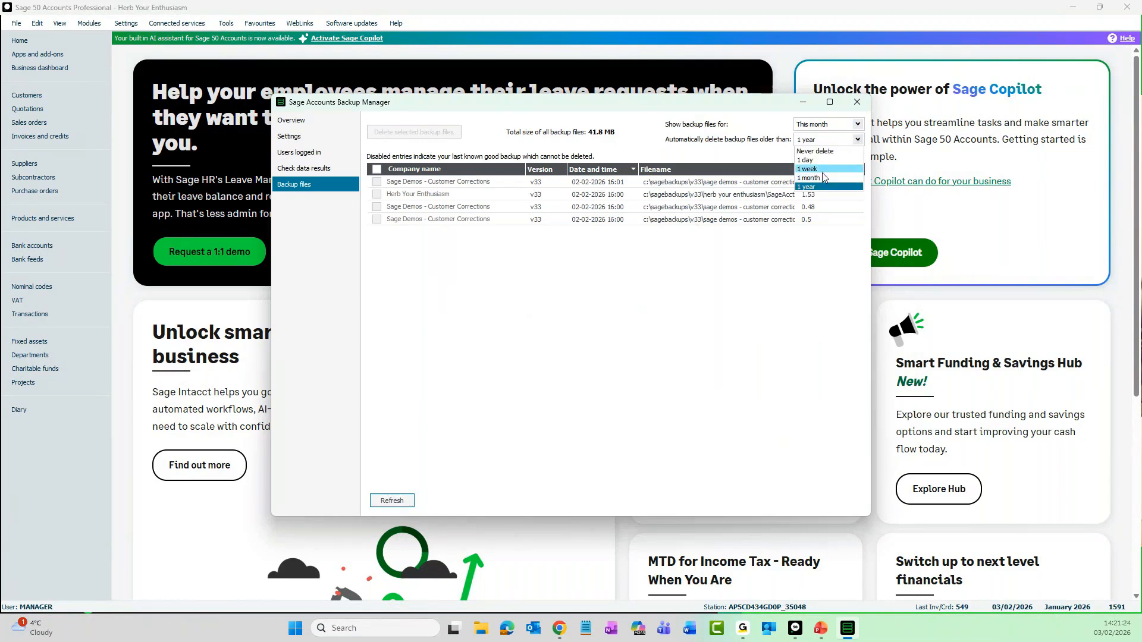
pyautogui.click(825, 169)
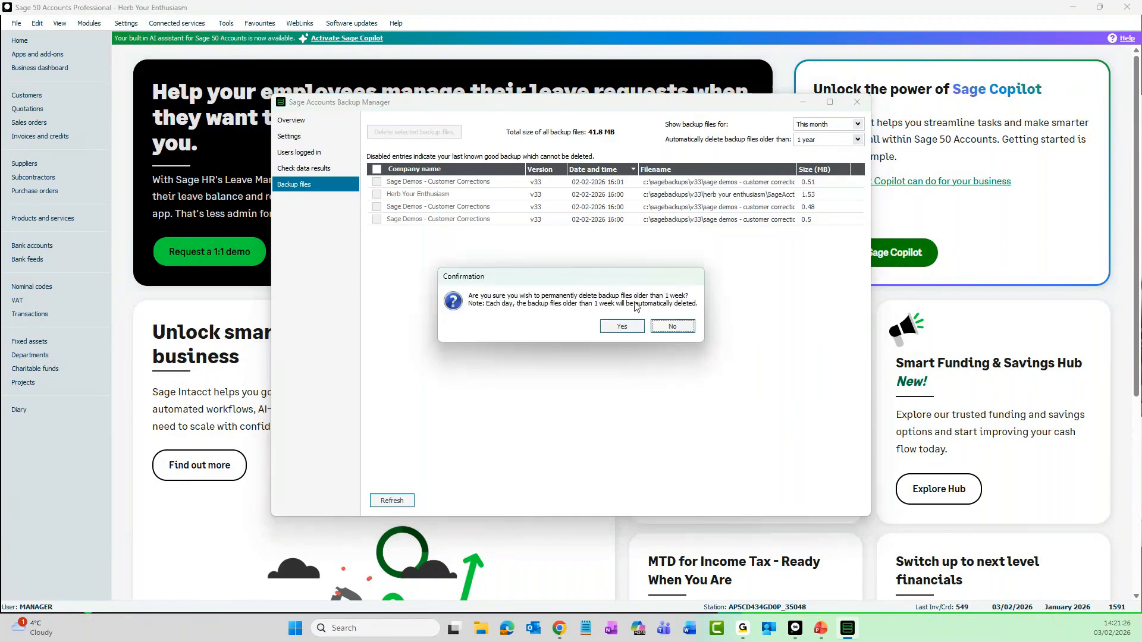
pyautogui.click(630, 325)
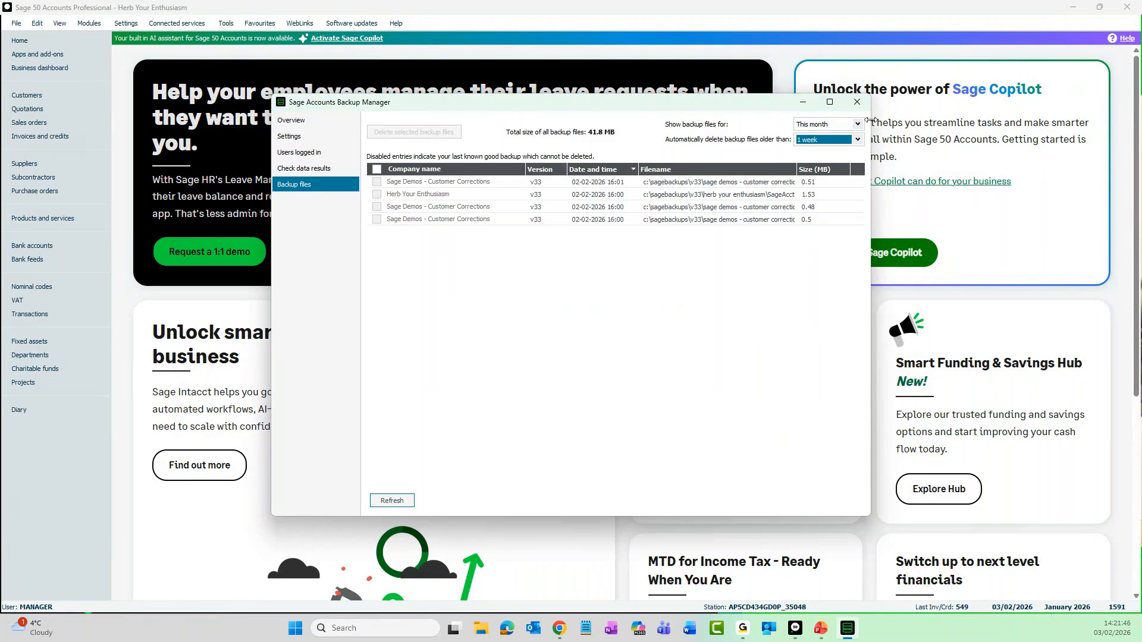
pyautogui.click(857, 103)
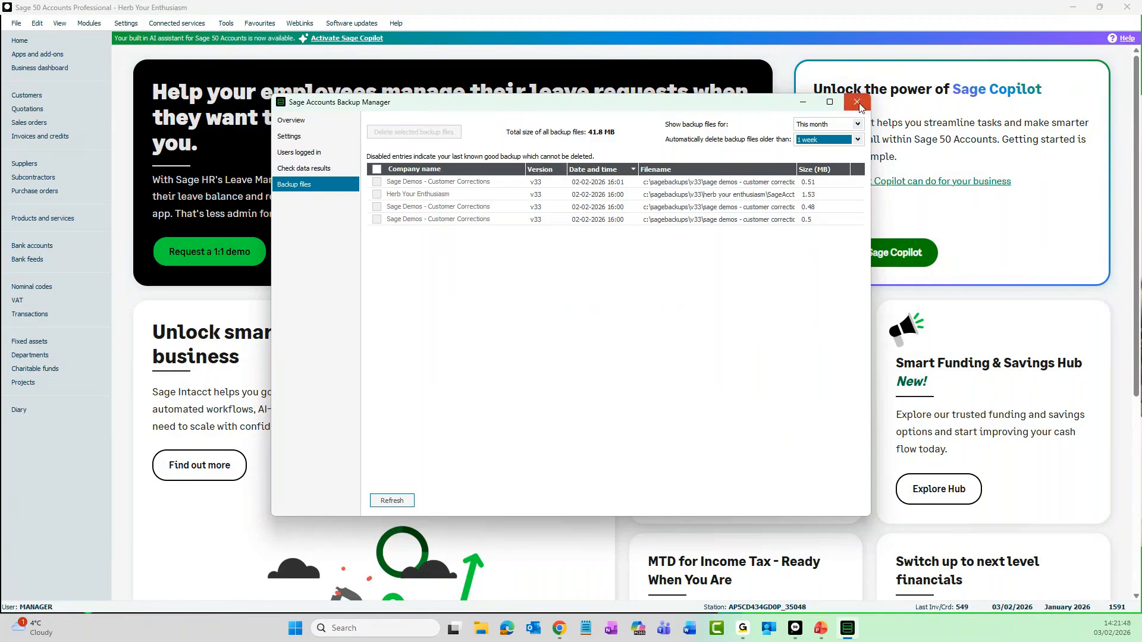
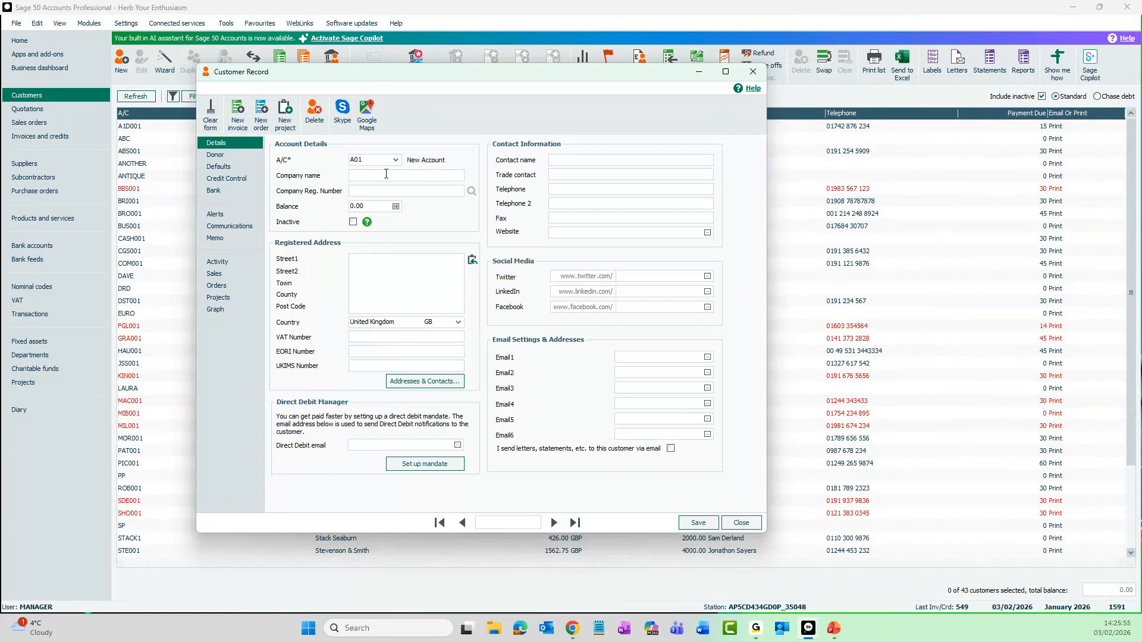
# - Enter a company name for the new customer account, save the record and close it
pyautogui.click(386, 173)
pyautogui.write('amy')
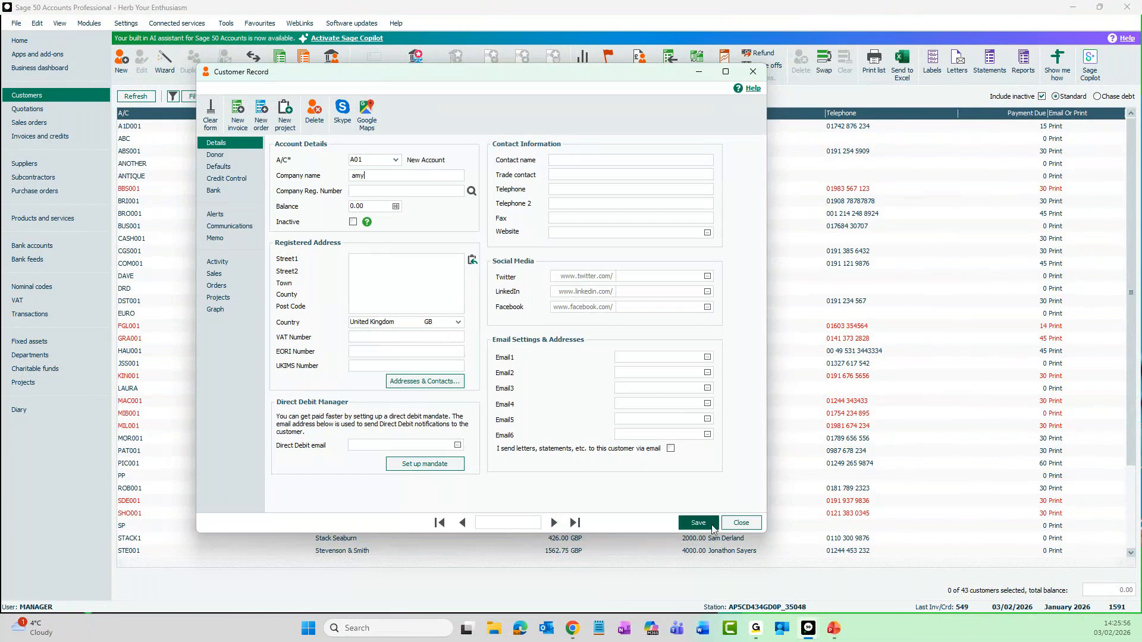
pyautogui.click(699, 524)
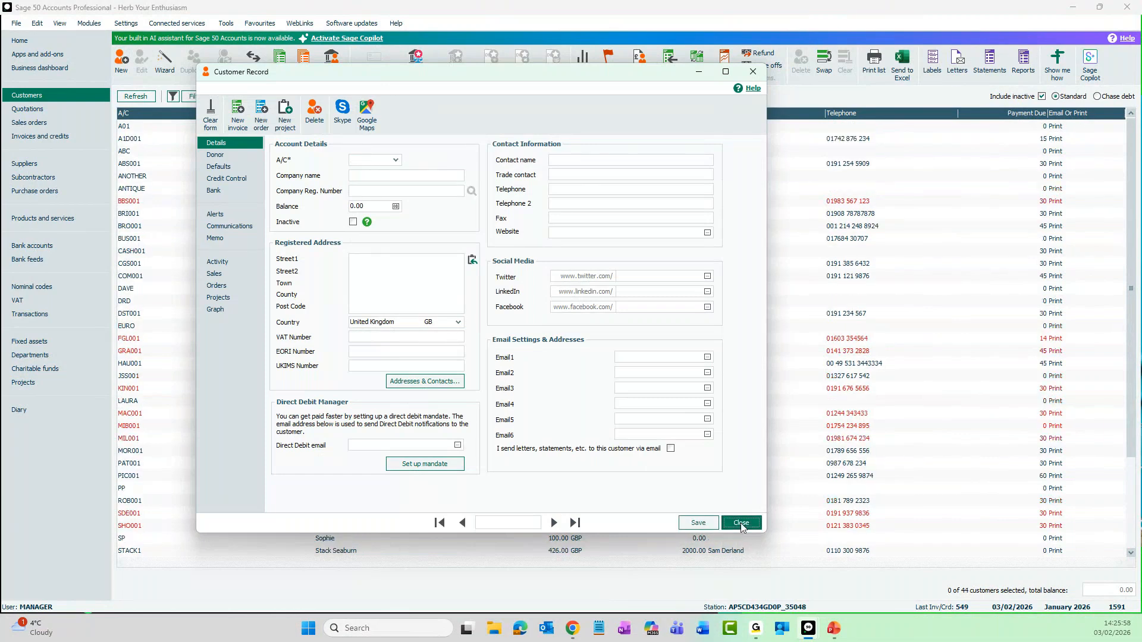
pyautogui.click(742, 524)
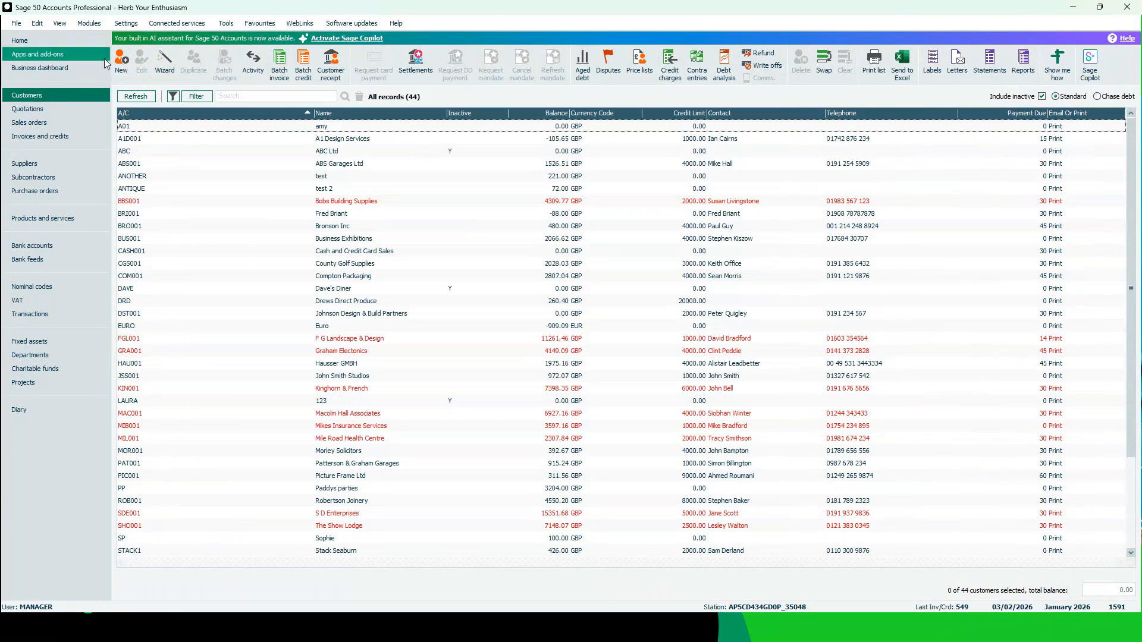
pyautogui.click(18, 24)
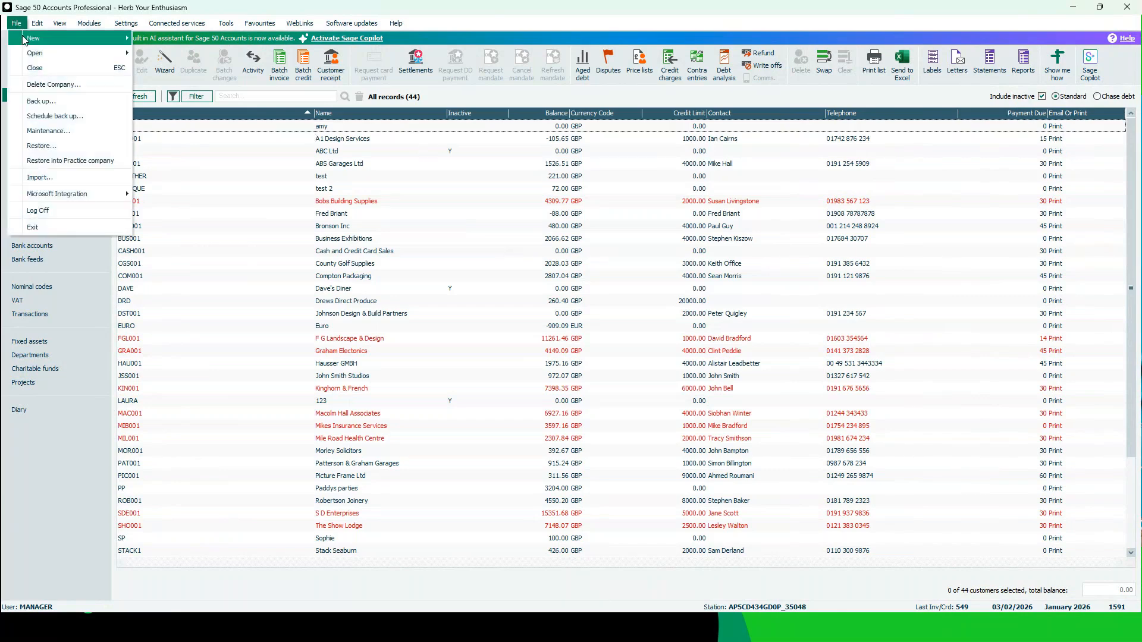
pyautogui.click(65, 149)
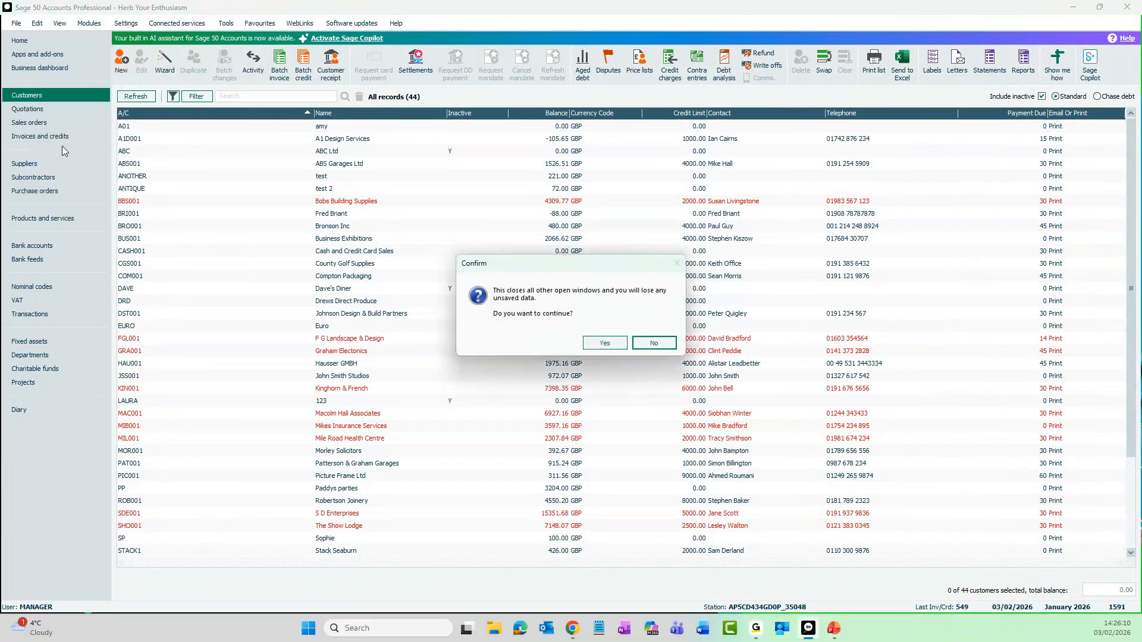
pyautogui.click(600, 345)
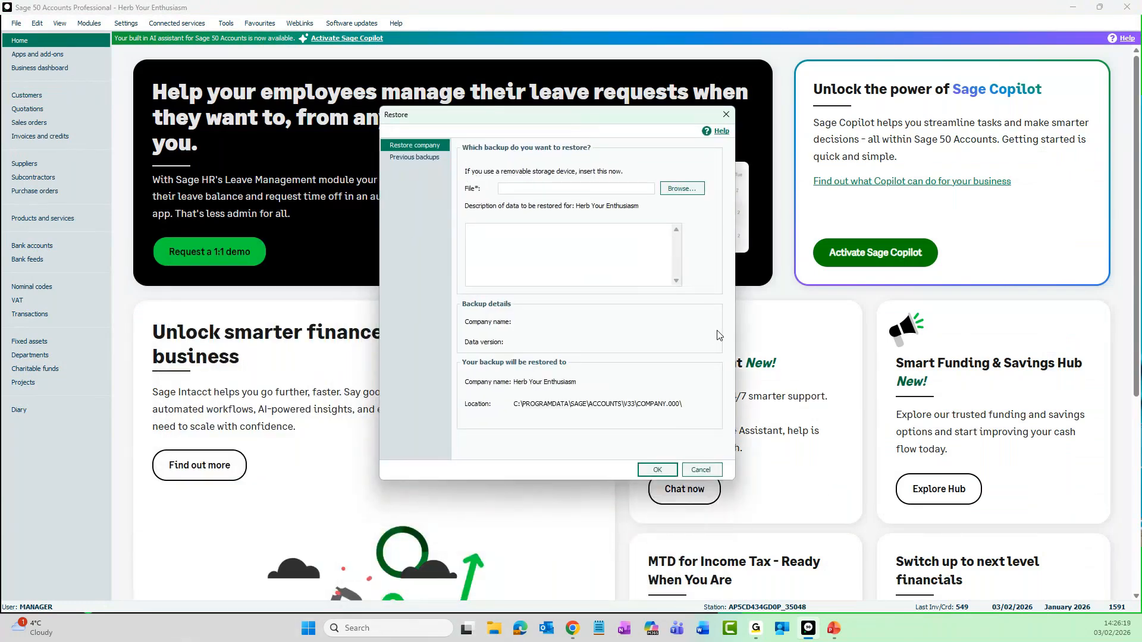
pyautogui.click(681, 190)
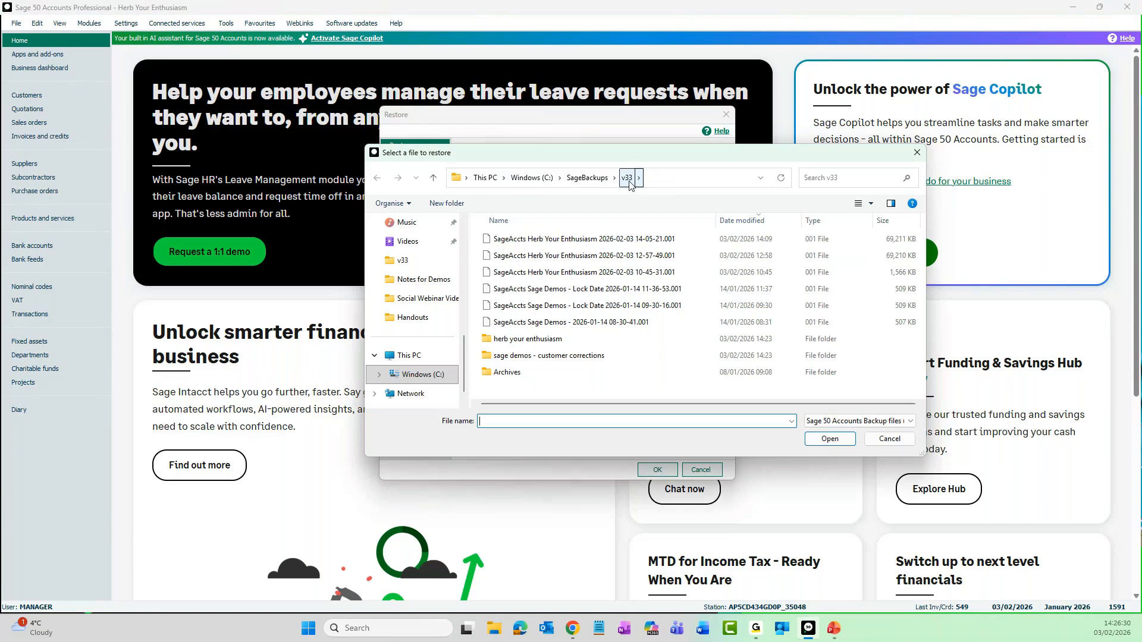
pyautogui.click(604, 244)
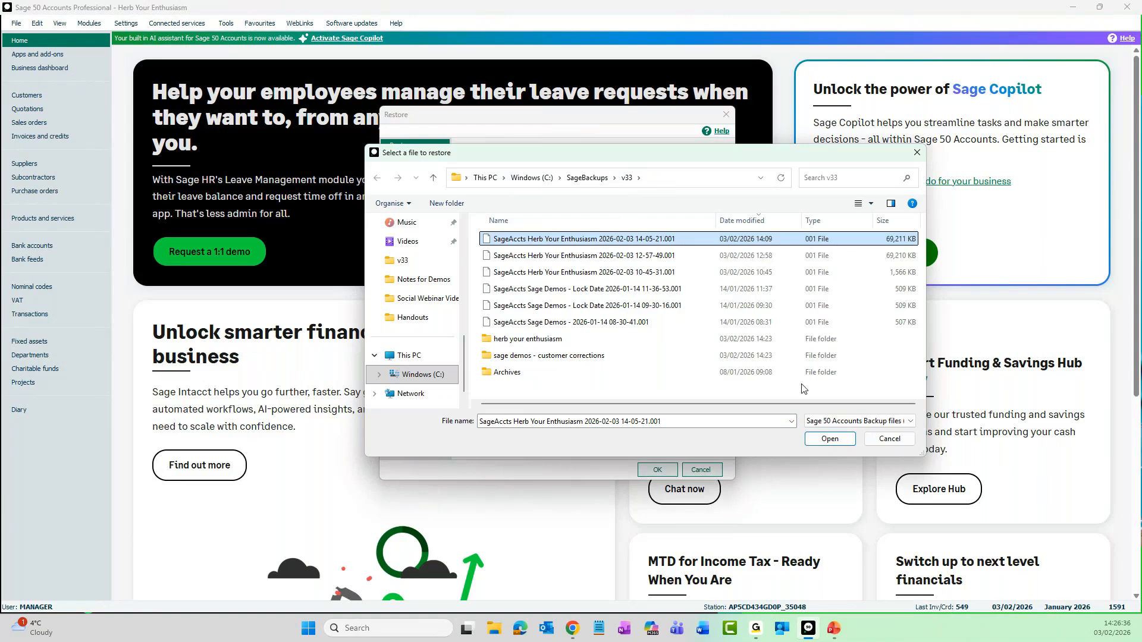
pyautogui.click(830, 439)
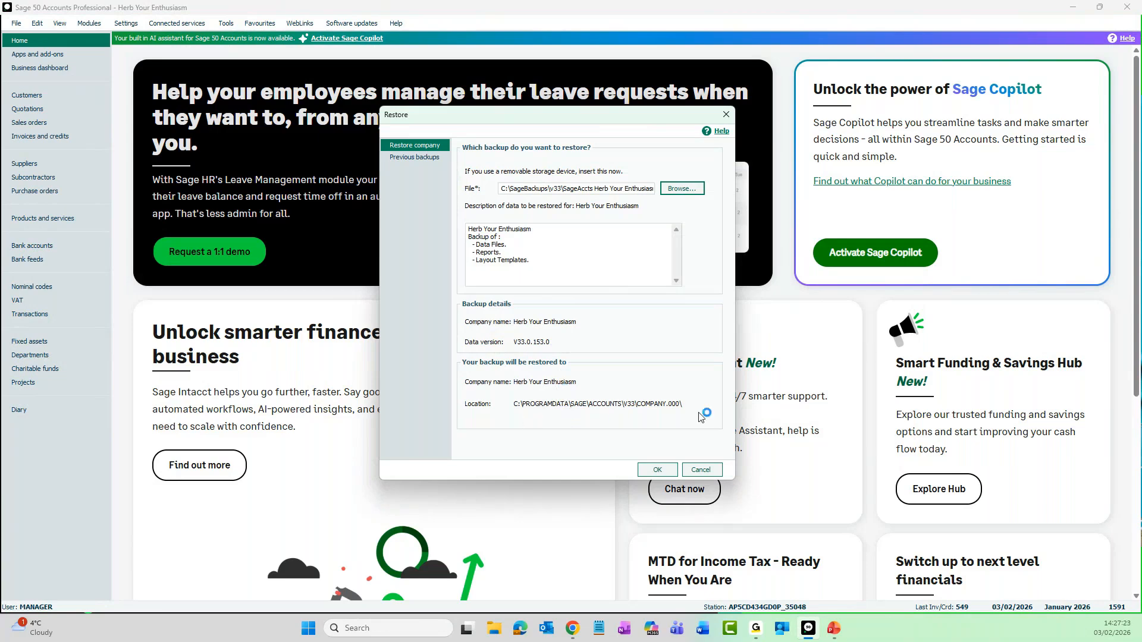
# - Restore the selected backup into Herb Your Enthusiasm, accepting that the current company data is overwritten
pyautogui.click(657, 471)
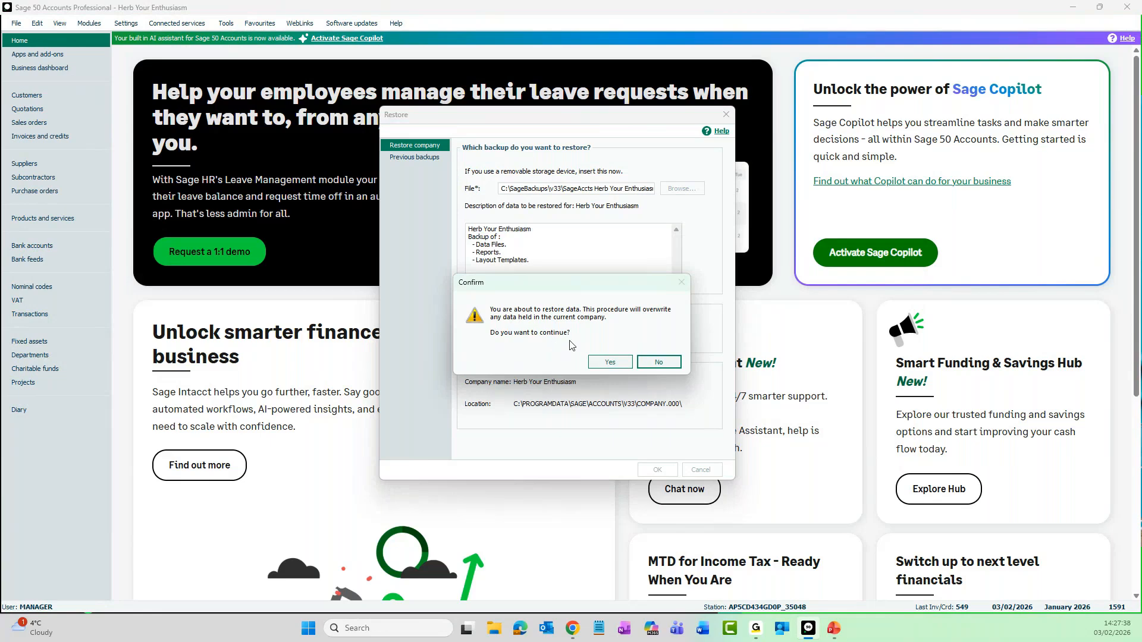
pyautogui.click(611, 362)
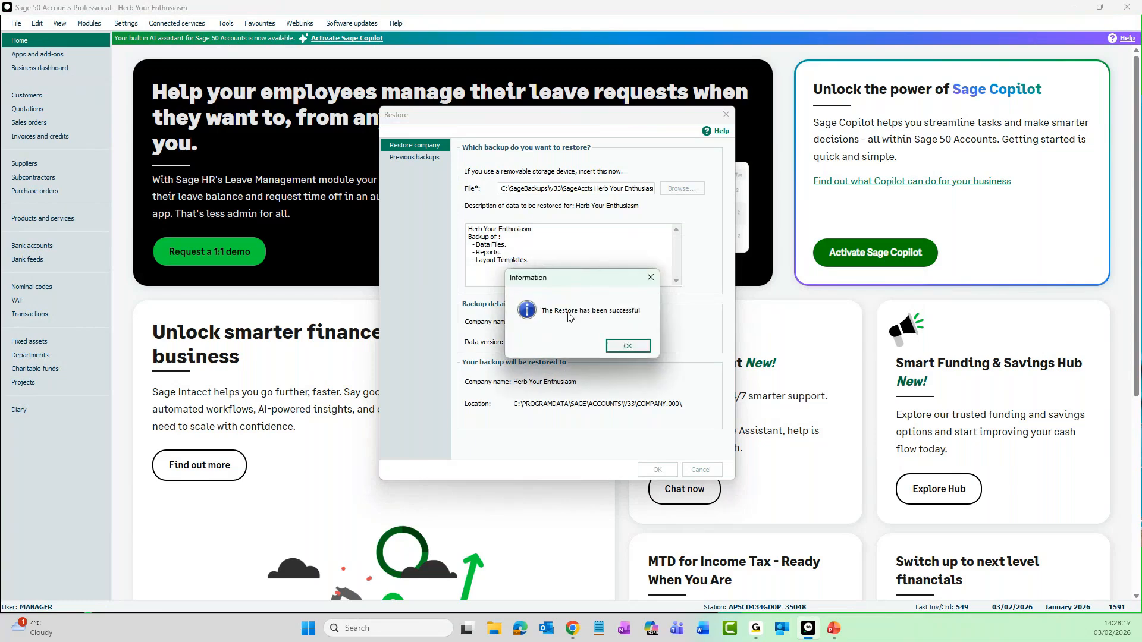
pyautogui.click(638, 351)
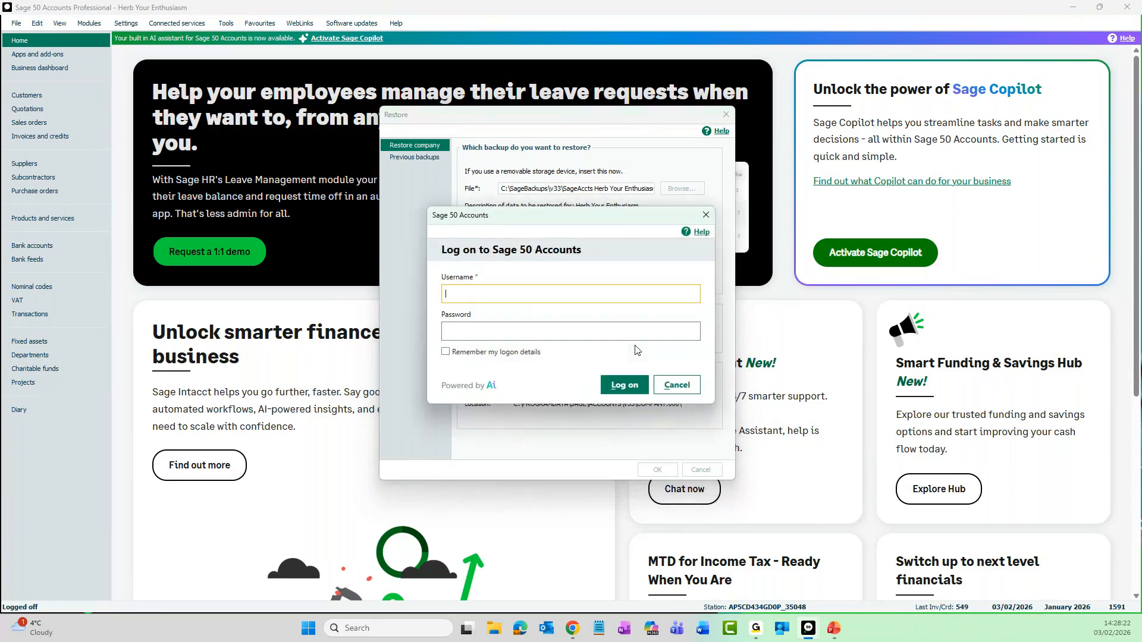
# - Log on again as manager with the account password and open the customer list to check the restored data
pyautogui.write('manager')
pyautogui.press('Tab')
pyautogui.write('p')
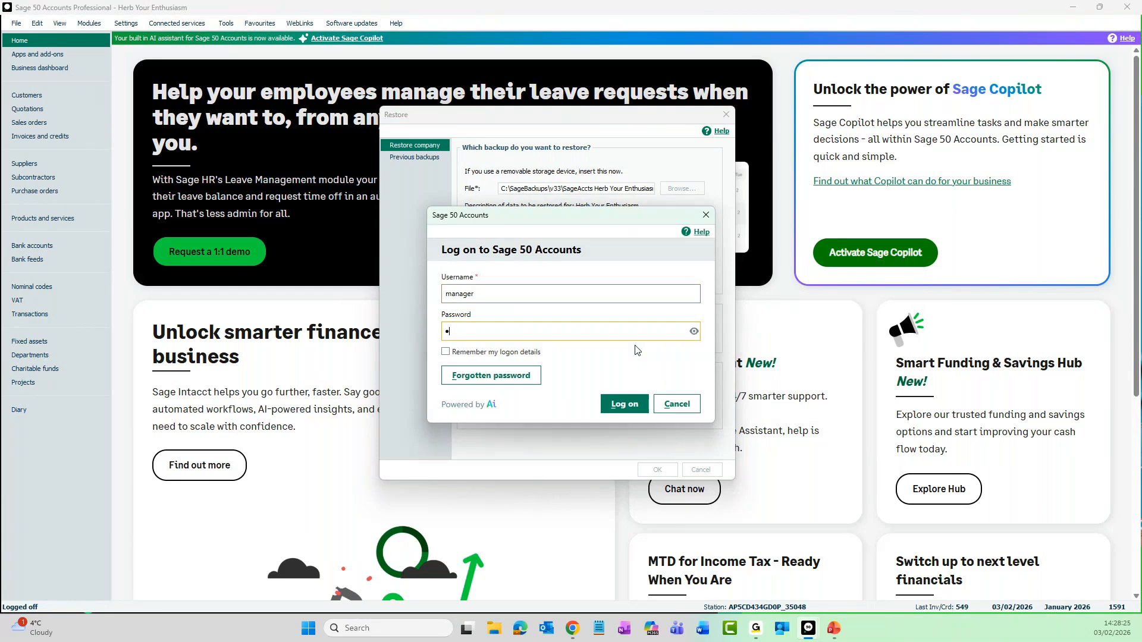
pyautogui.press('Return')
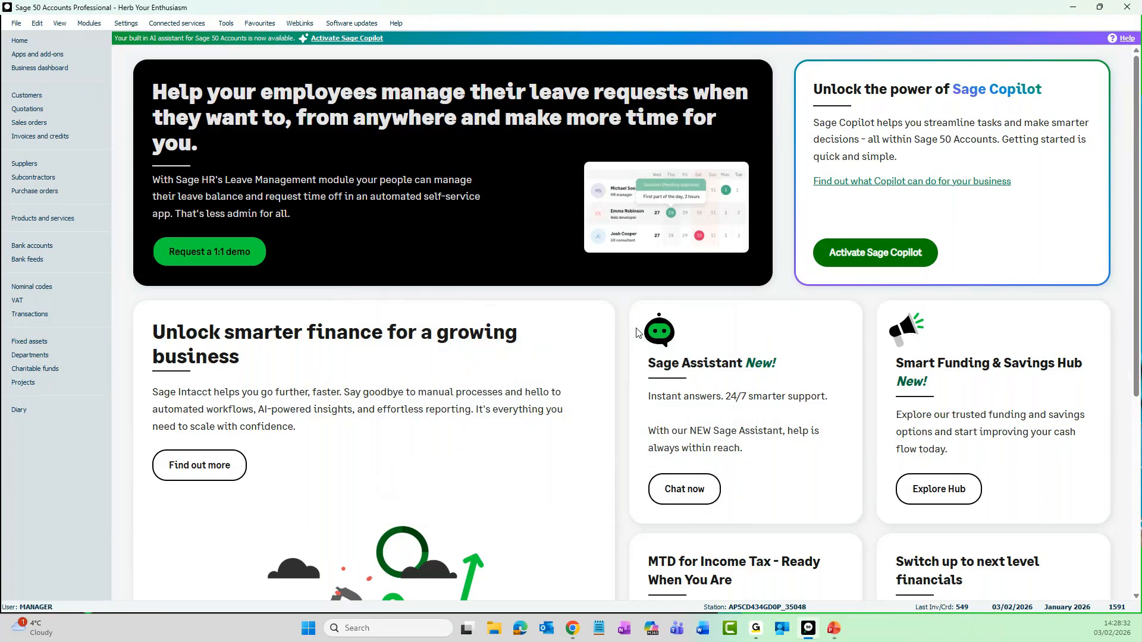
pyautogui.click(40, 94)
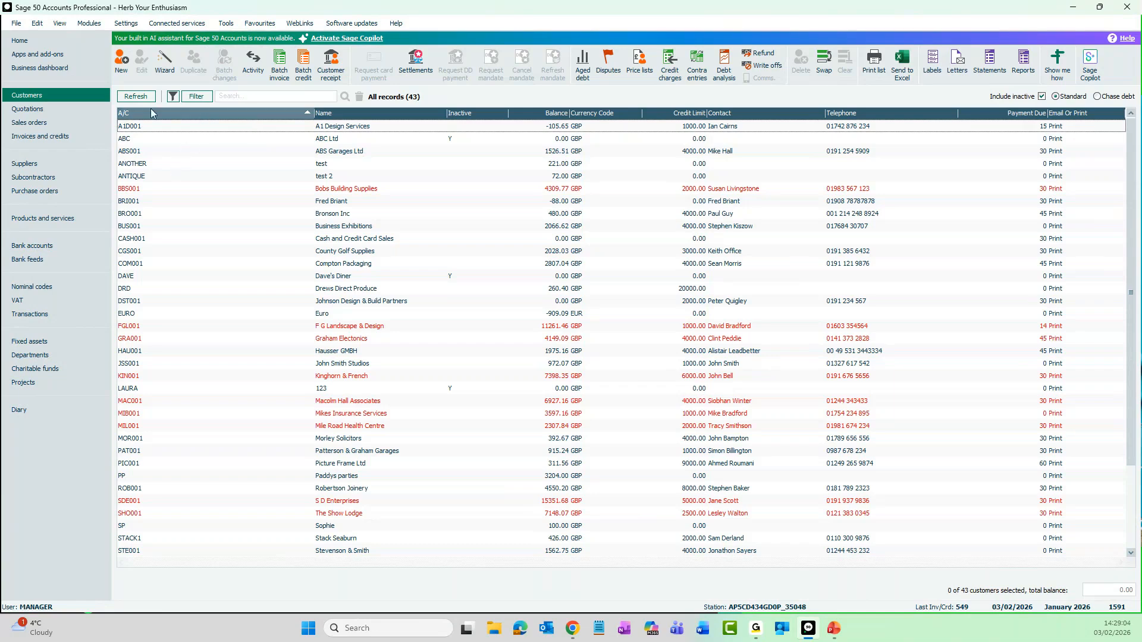
# - Open the user list, closing other windows, and show the level of access for the standard user
pyautogui.click(135, 28)
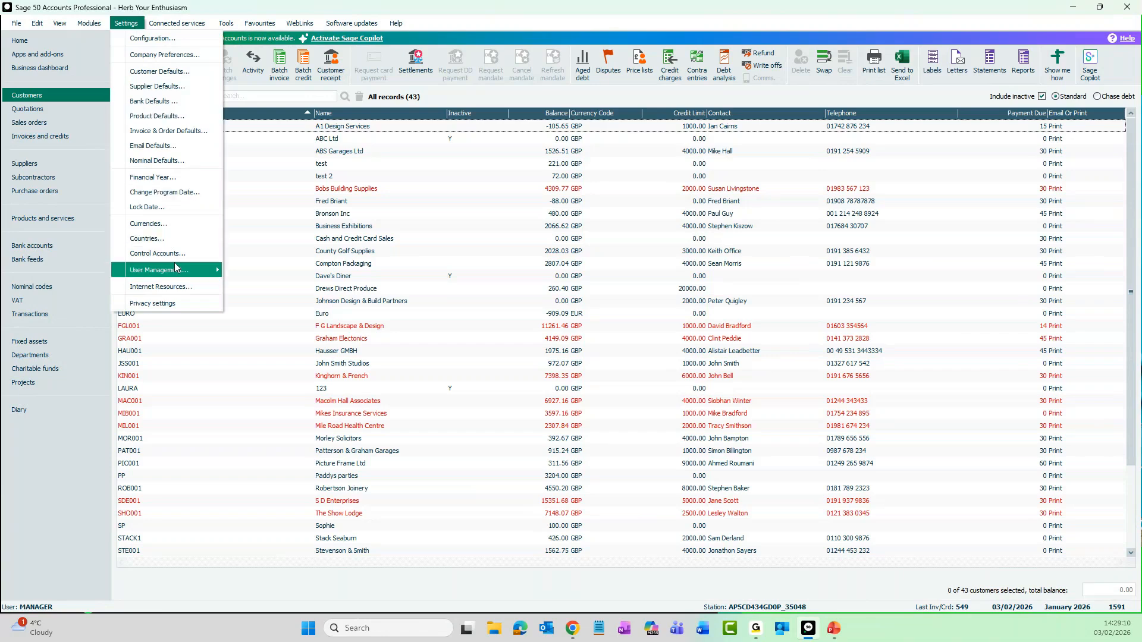
pyautogui.moveTo(178, 274)
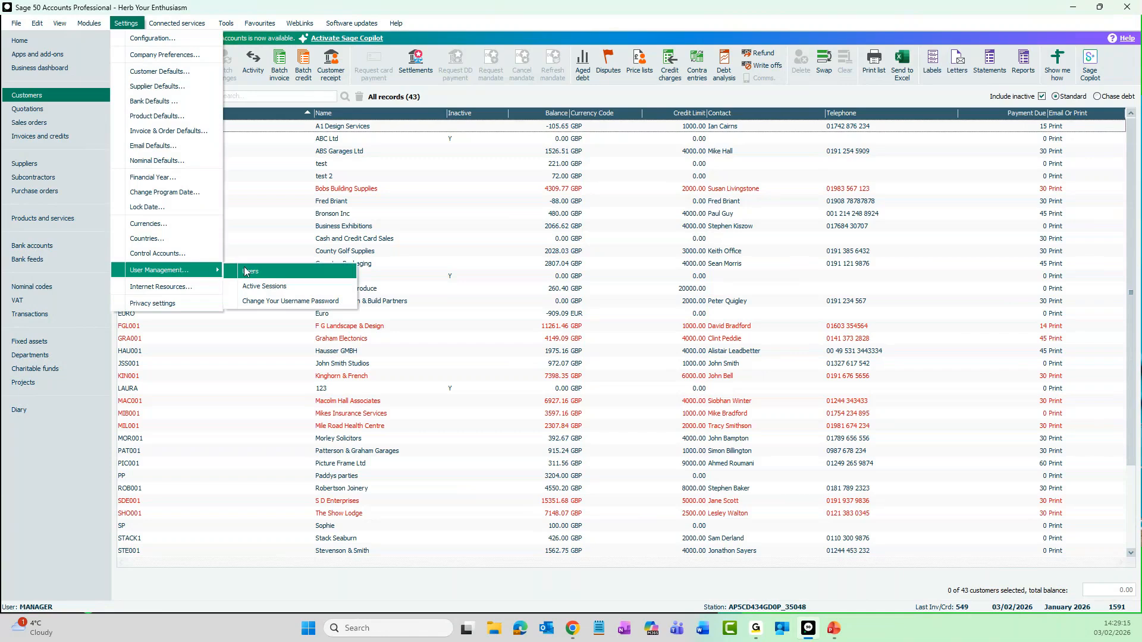
pyautogui.click(285, 277)
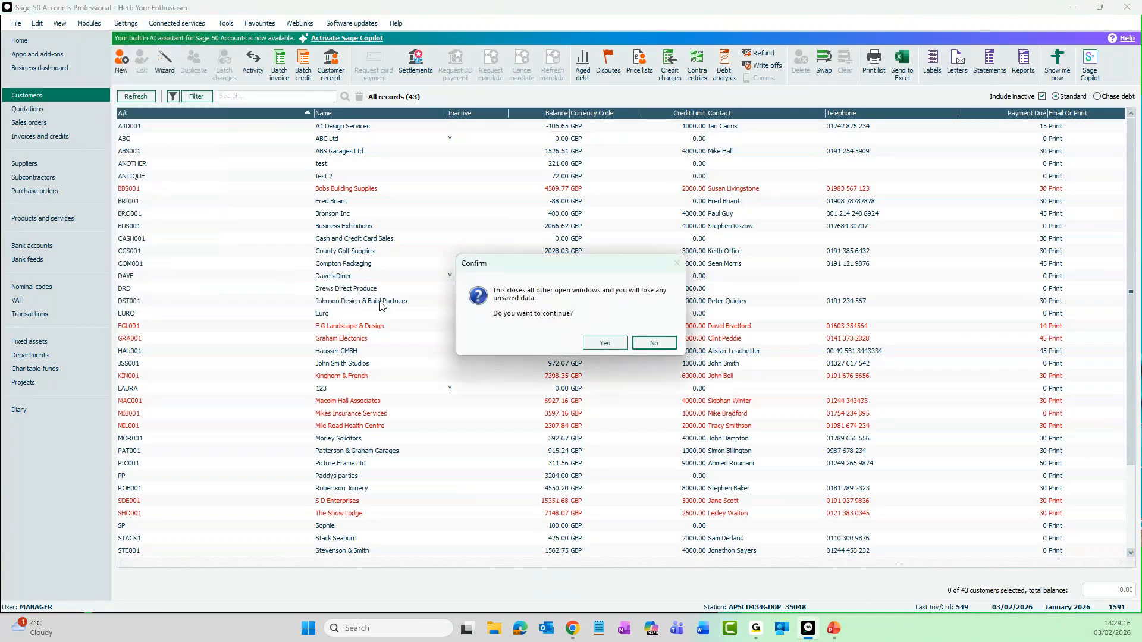
pyautogui.click(604, 343)
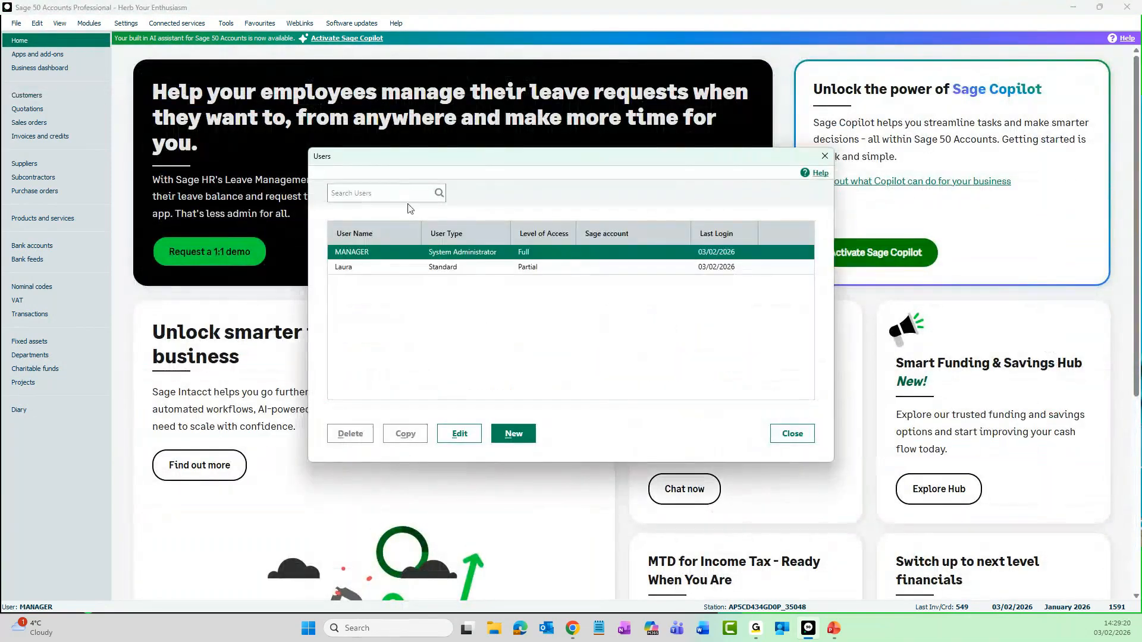
pyautogui.click(498, 274)
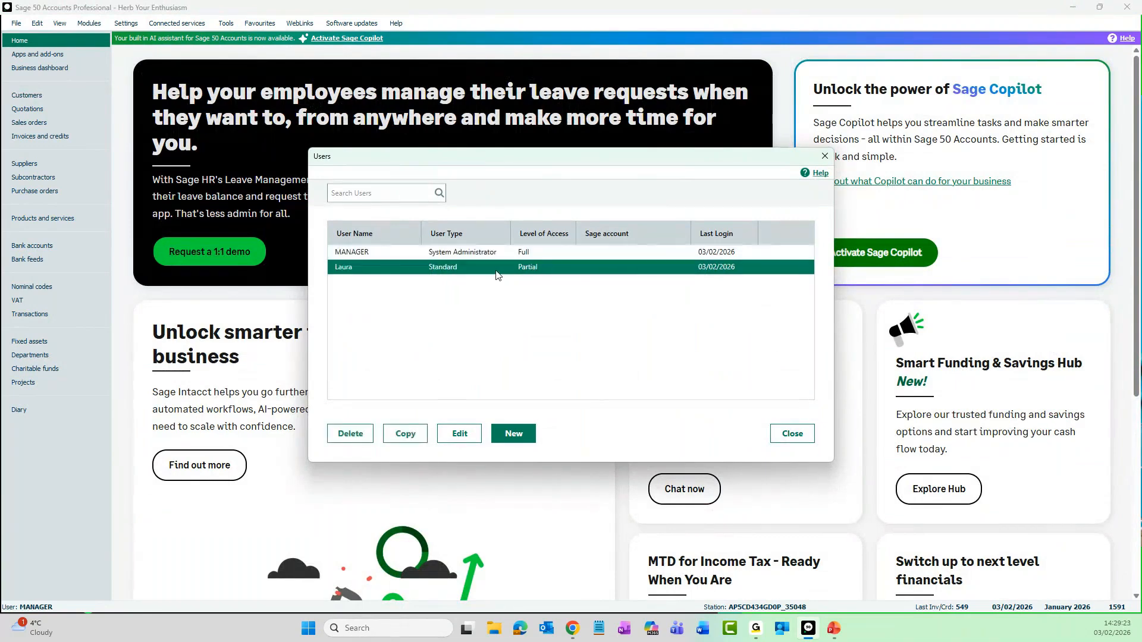
pyautogui.click(467, 437)
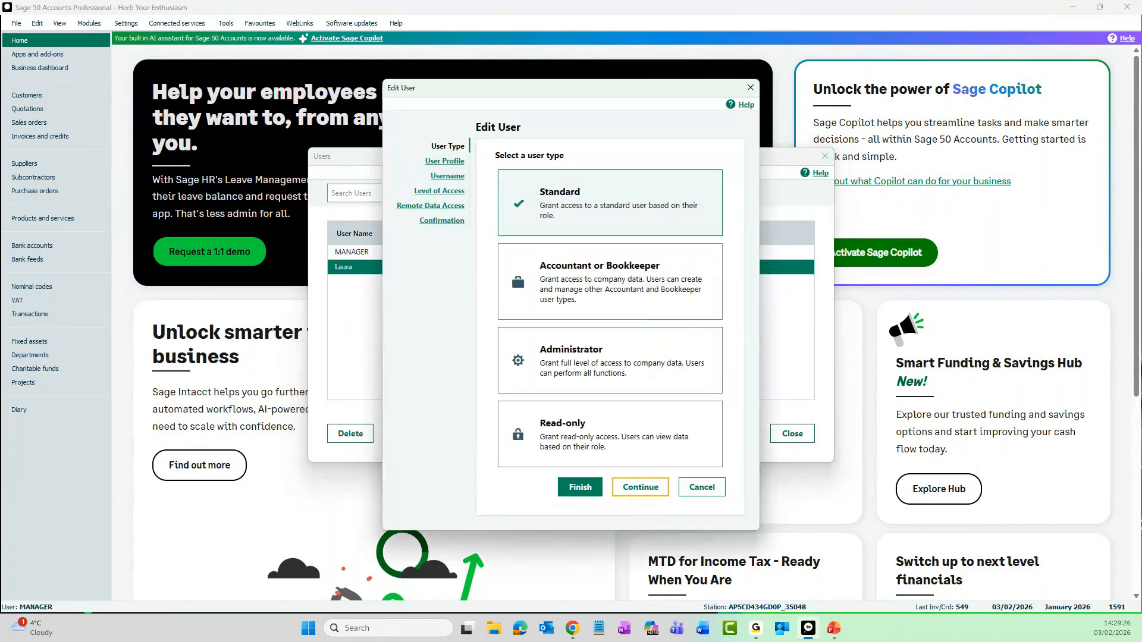
pyautogui.click(432, 193)
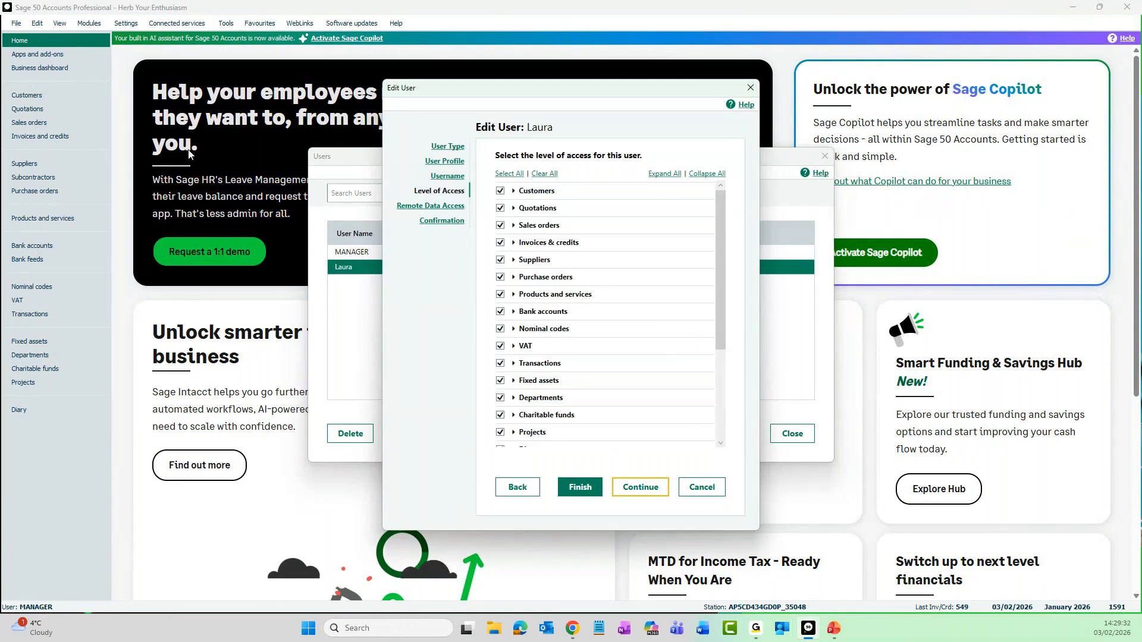
# - Try to remove the Backup permission from the standard user's File menu access, discard the change, and close the user list
pyautogui.scroll(-3, 601, 297)
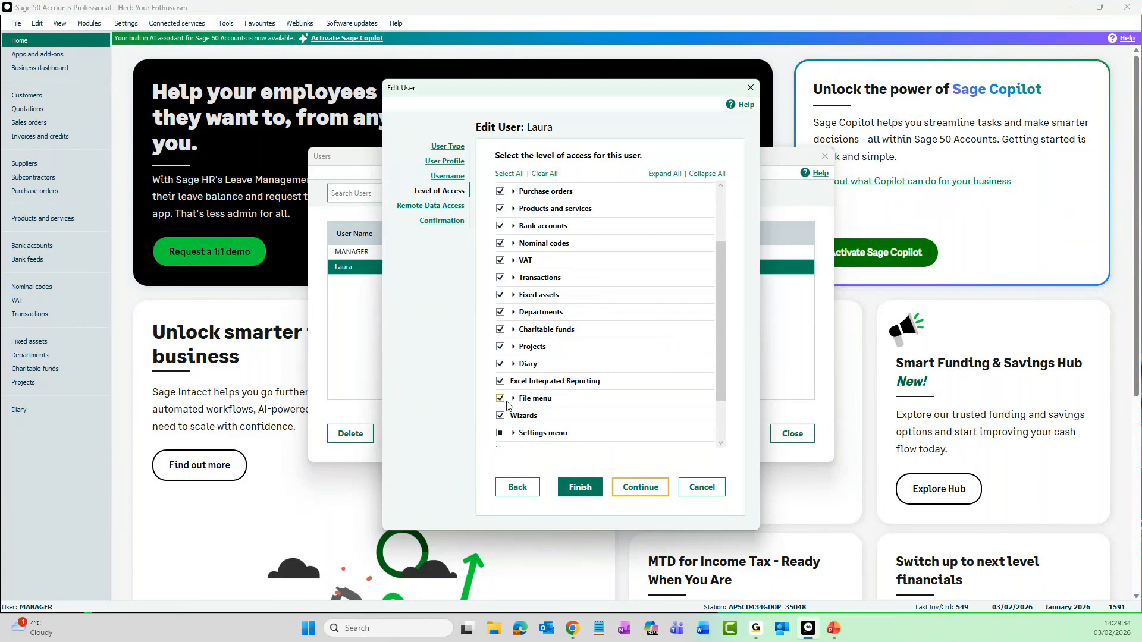
pyautogui.click(513, 398)
pyautogui.scroll(-3, 611, 386)
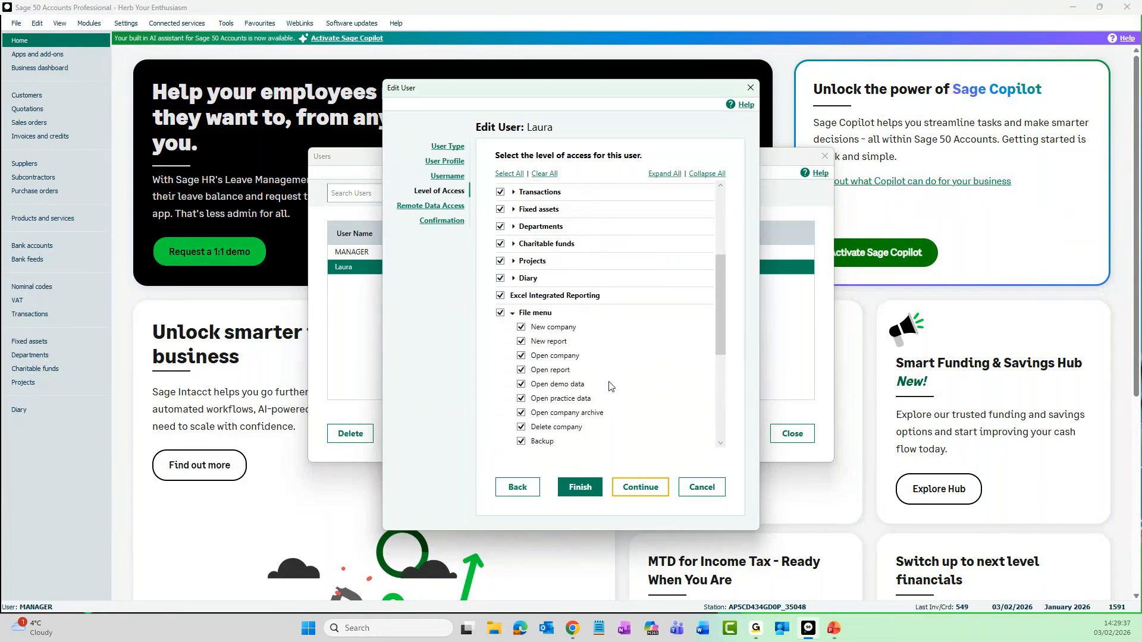
pyautogui.scroll(-2, 610, 386)
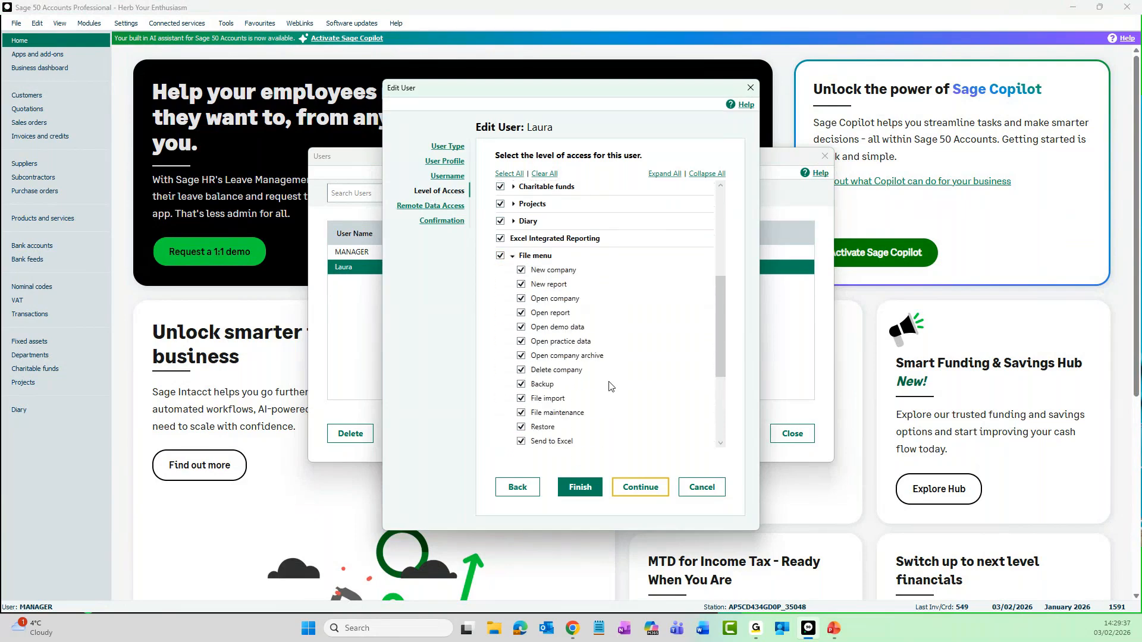
pyautogui.click(522, 385)
pyautogui.click(693, 489)
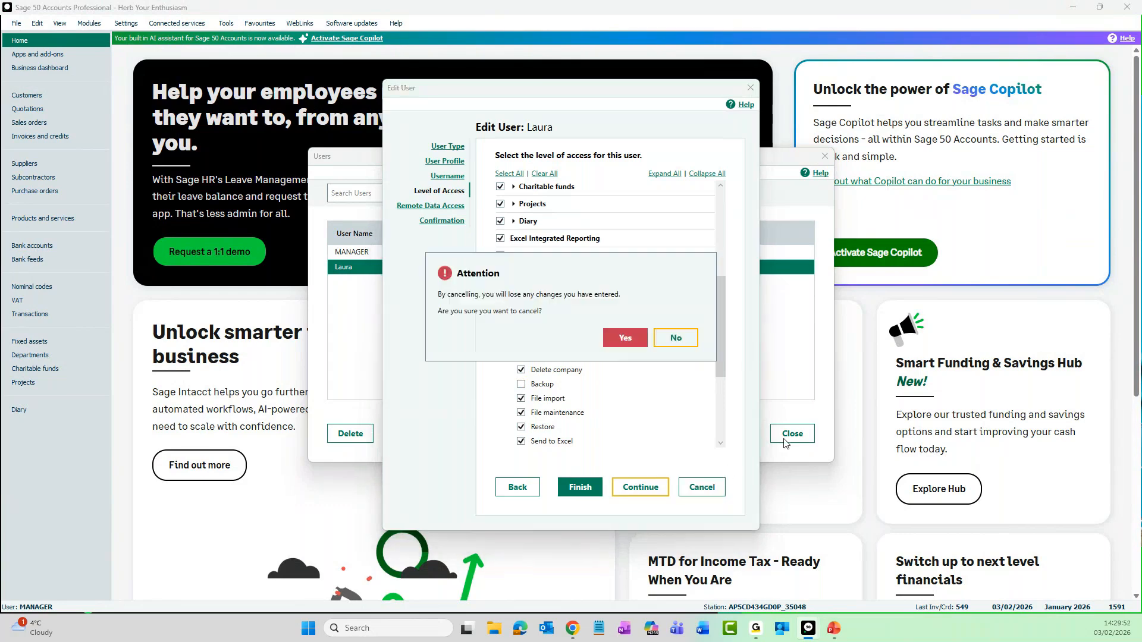
pyautogui.click(614, 340)
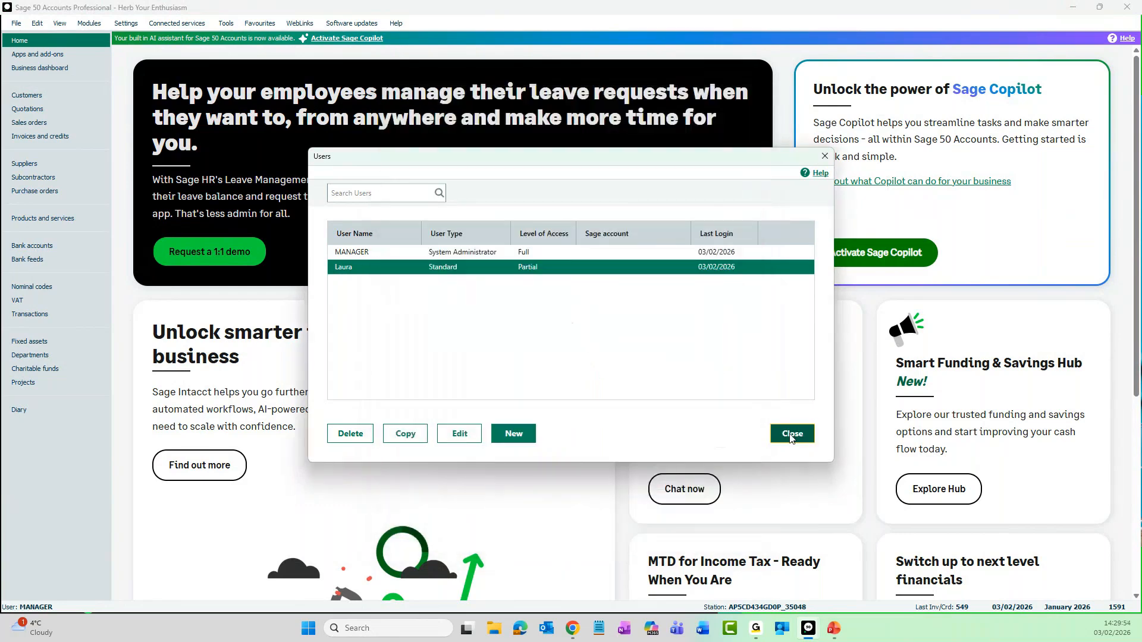
pyautogui.click(779, 434)
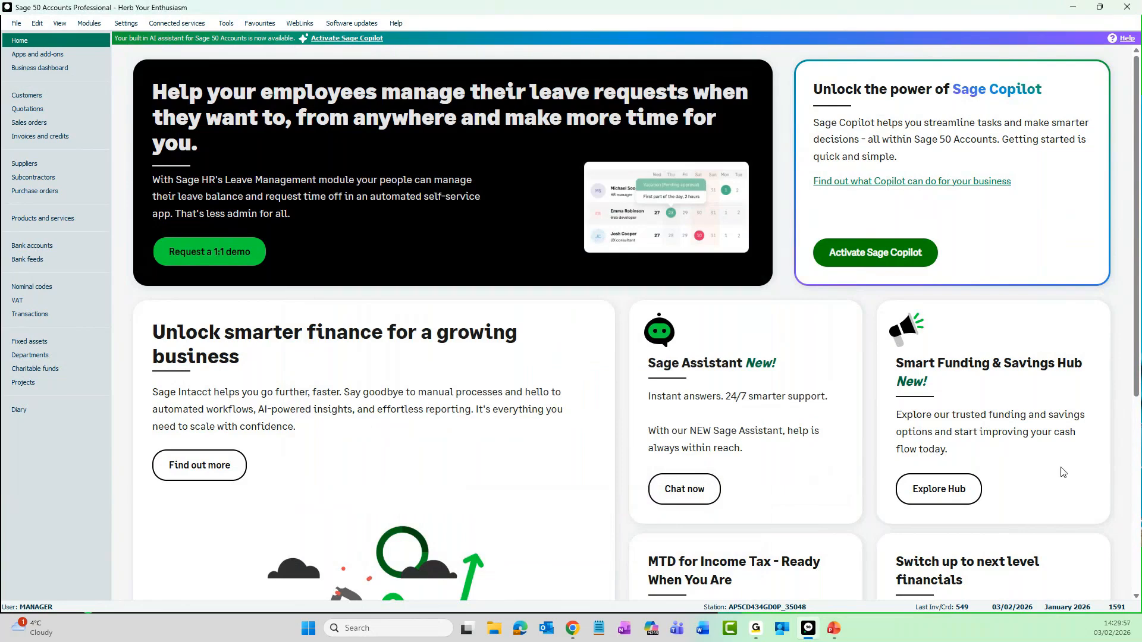